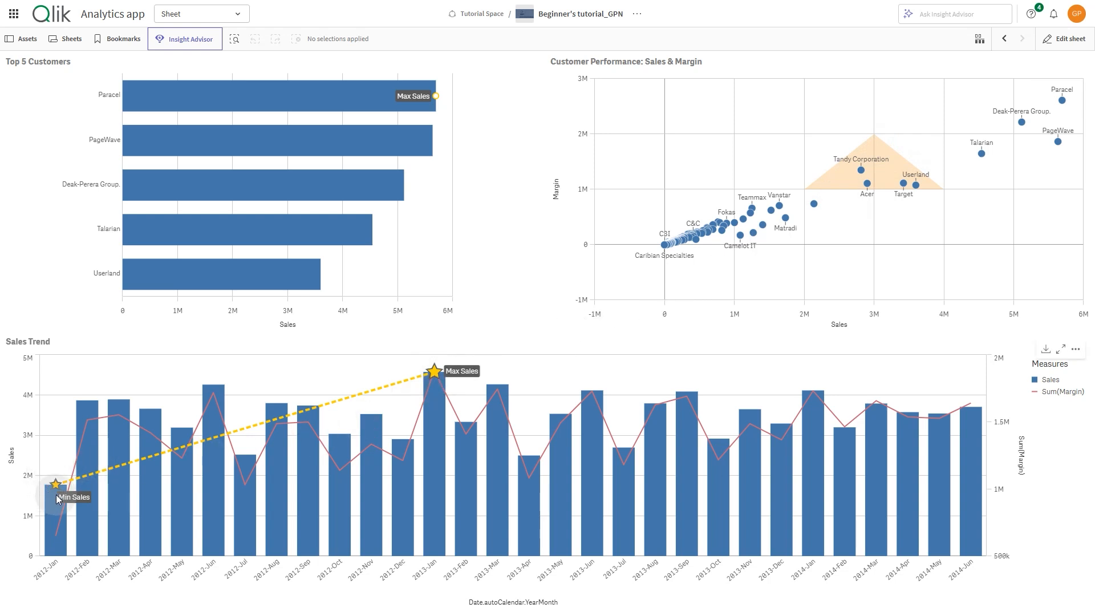
# Add a point shape labelled Max Sales to the Top 5 Customers bar chart
pyautogui.moveTo(58, 500)
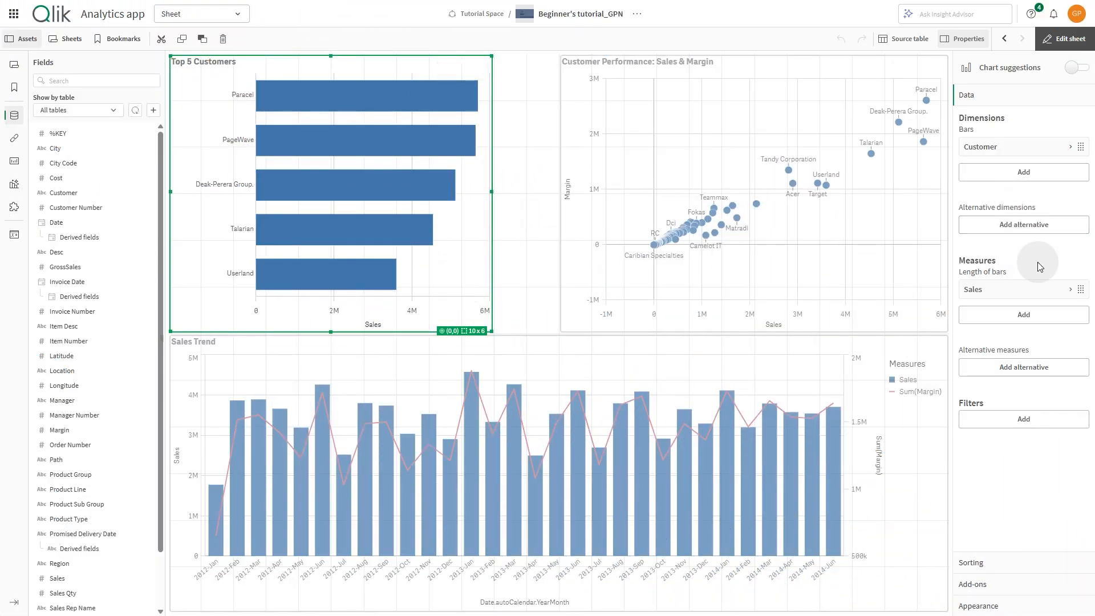
pyautogui.click(992, 586)
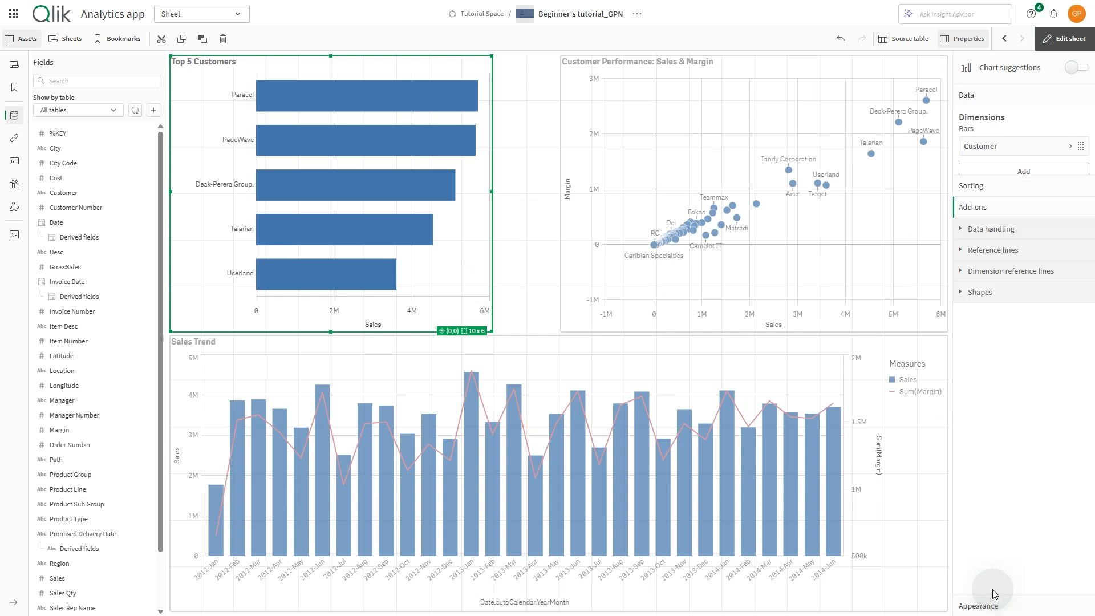
pyautogui.click(1008, 221)
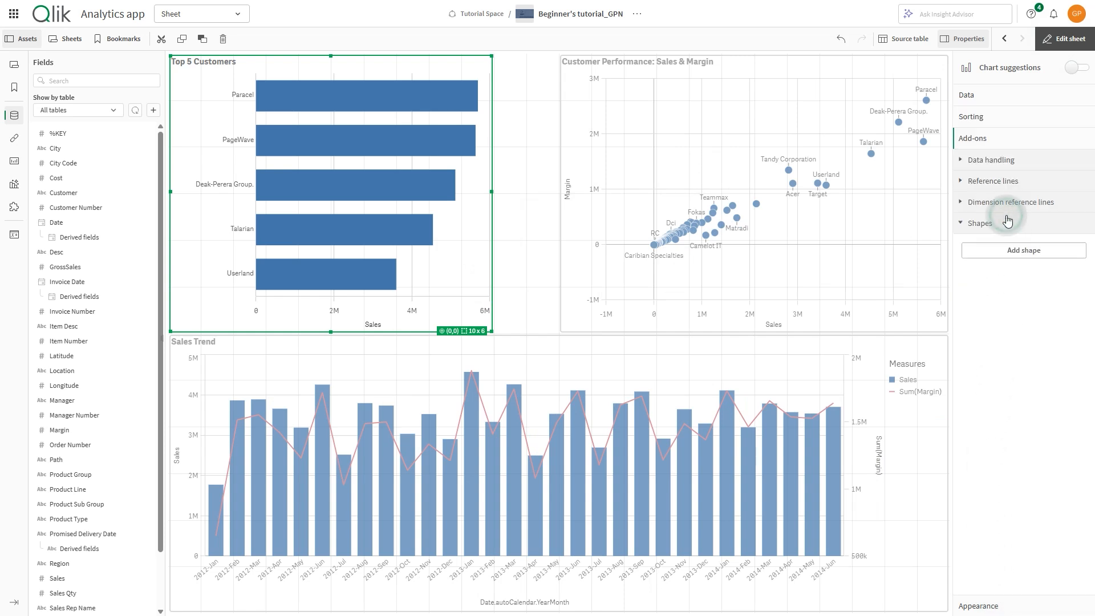
pyautogui.click(993, 251)
pyautogui.click(1003, 269)
pyautogui.click(983, 285)
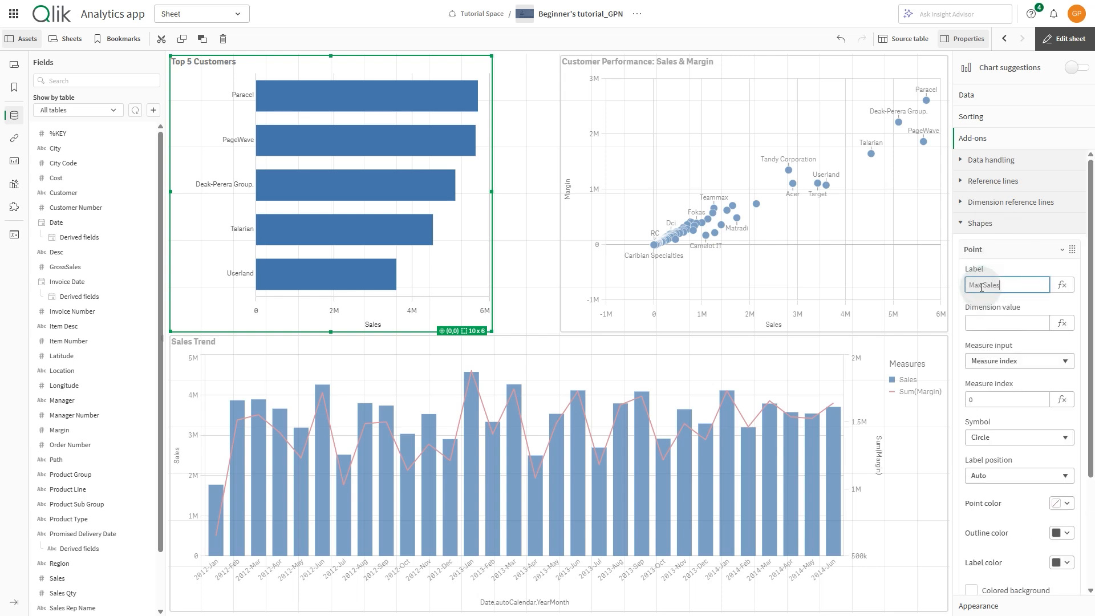
pyautogui.click(1025, 313)
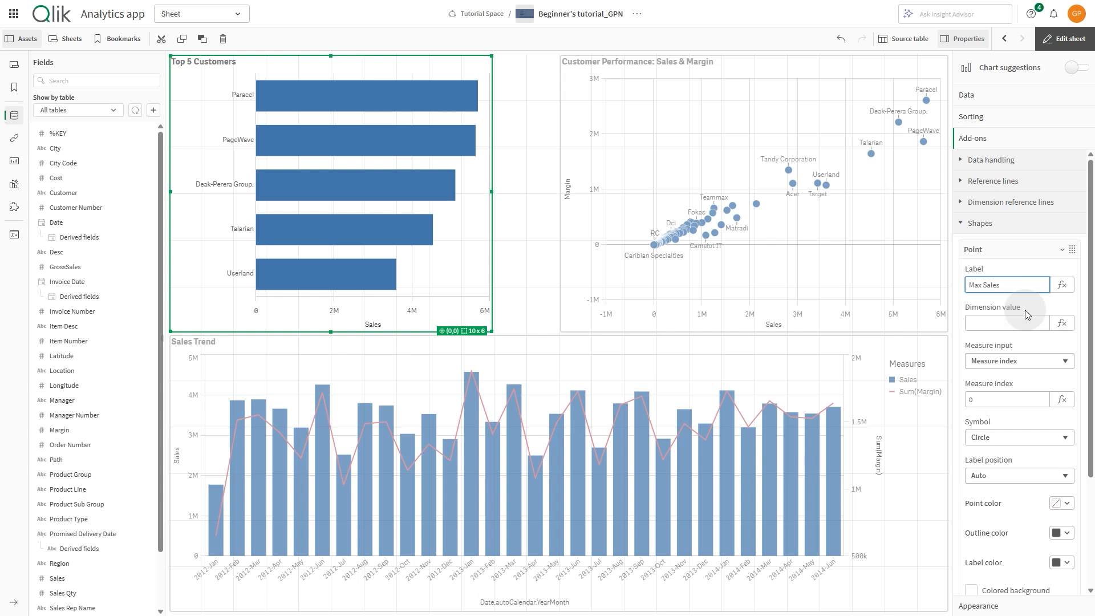
# Set the Max Sales point's dimension value to the expression =FirstSortedValue(Customer, - Aggr(Sum(Sales), Customer))
pyautogui.click(1062, 323)
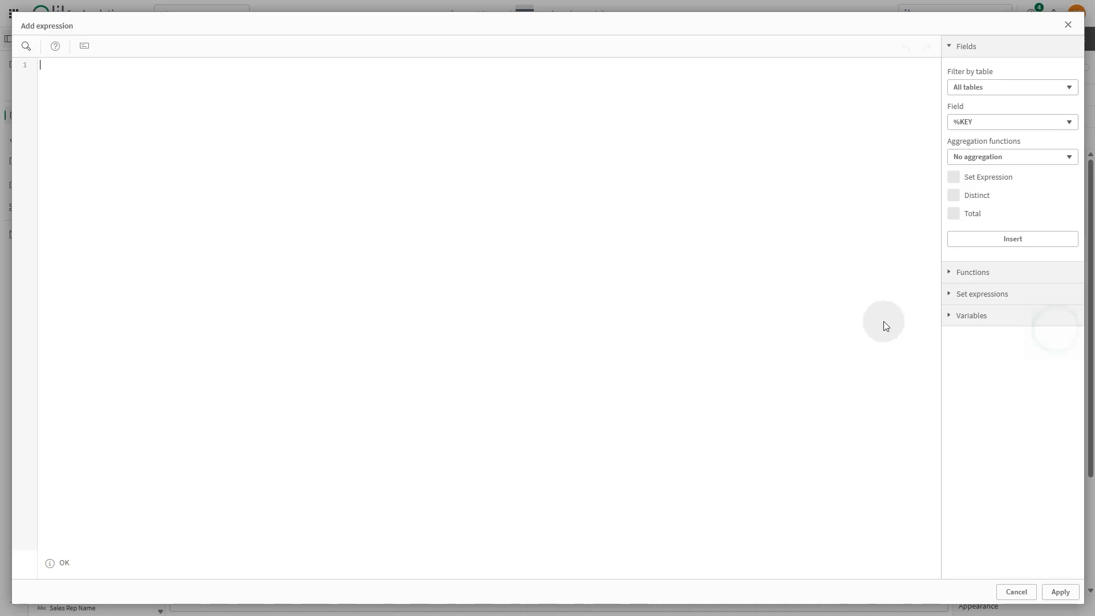
pyautogui.write('=FirstSortedValue')
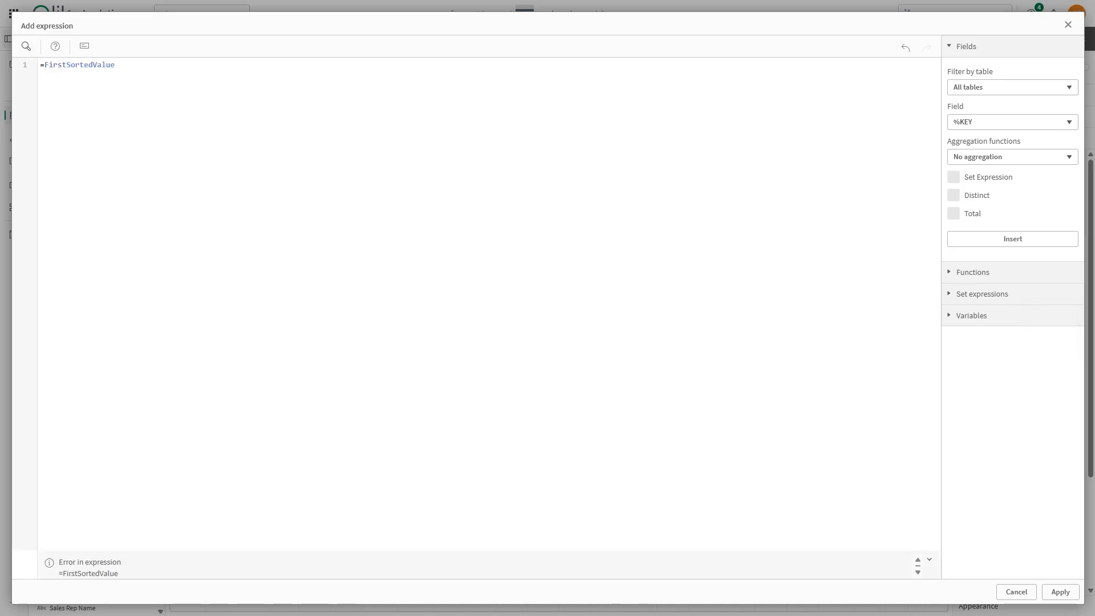
pyautogui.write('(Customer, - Agg')
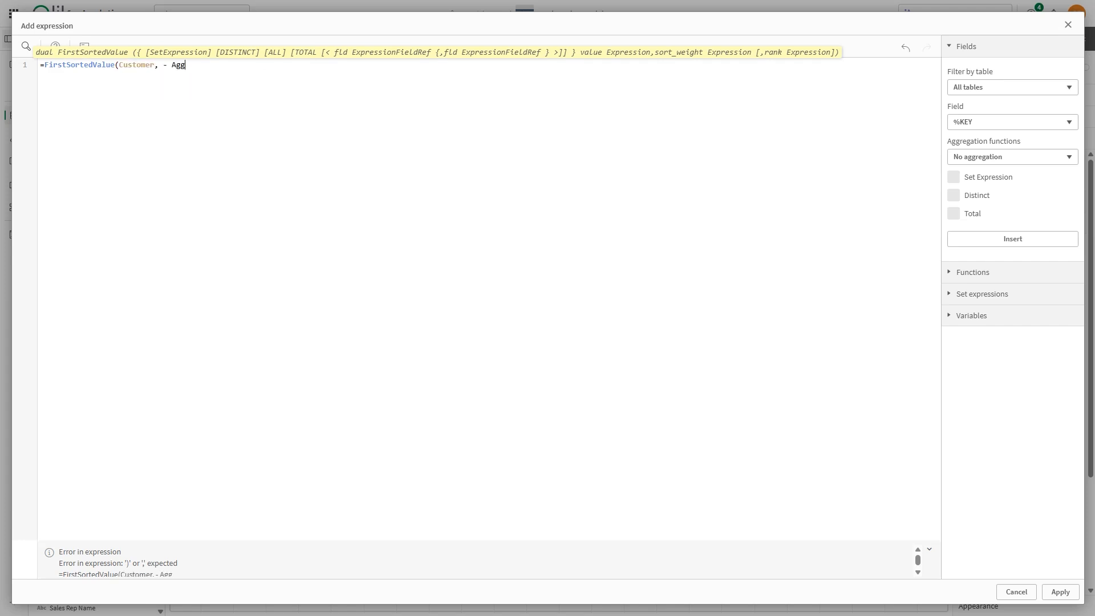
pyautogui.write('r(Sum(Sales), Cu')
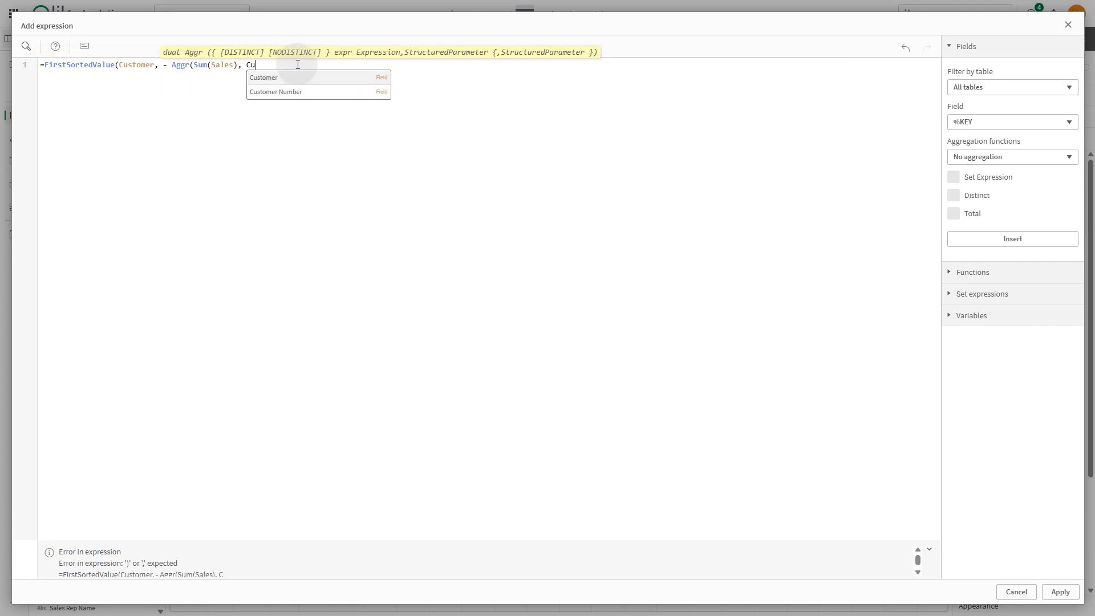
pyautogui.write('stomer))')
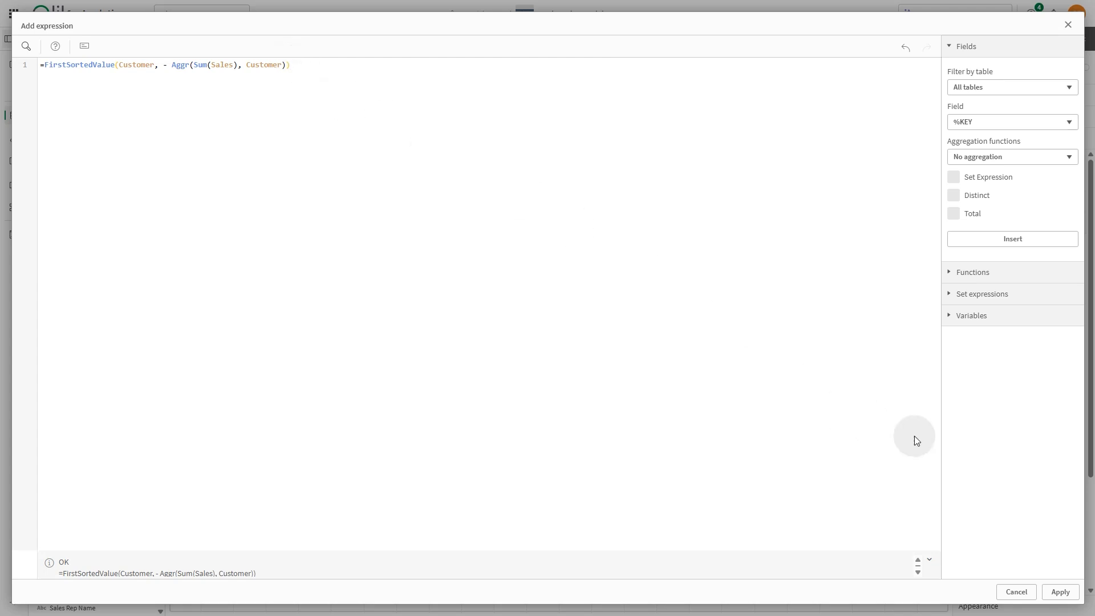
pyautogui.click(1056, 584)
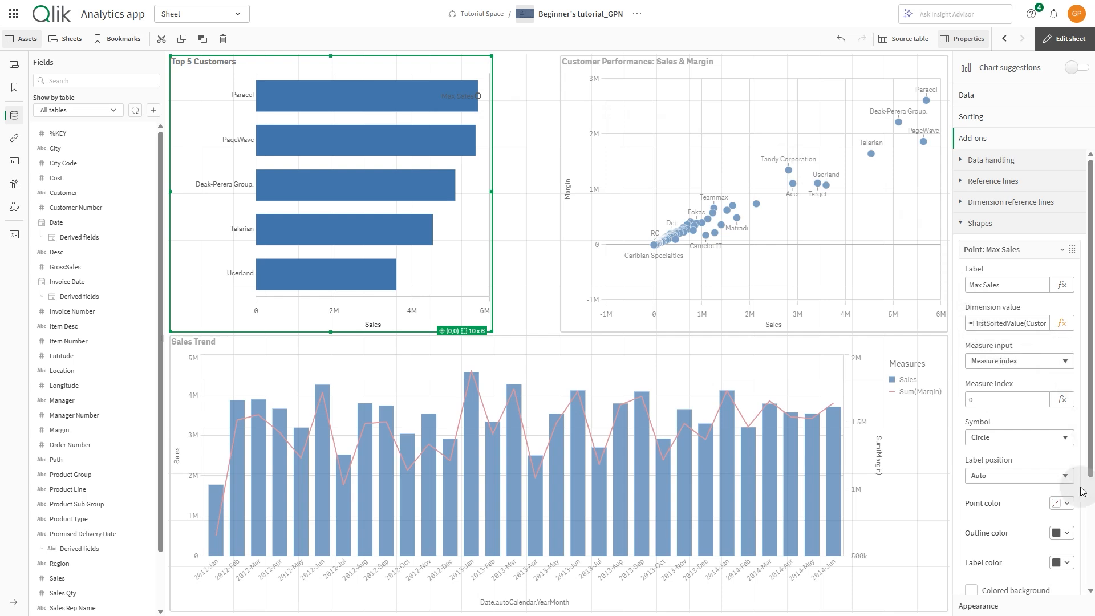
# Colour the Max Sales point white with a yellow #ffcf02 outline
pyautogui.click(1068, 503)
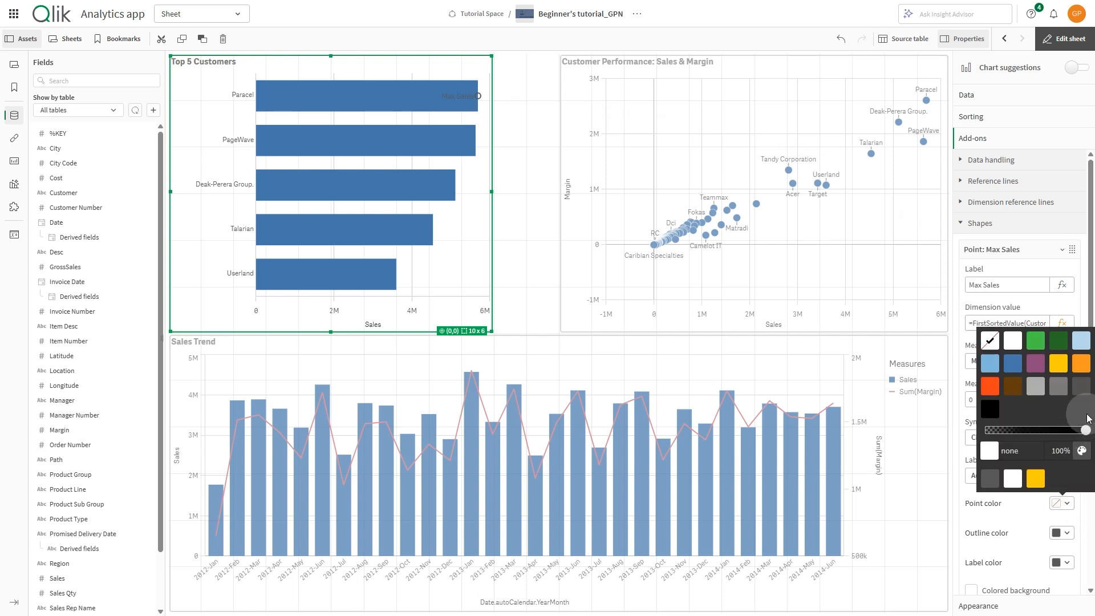
pyautogui.click(1013, 340)
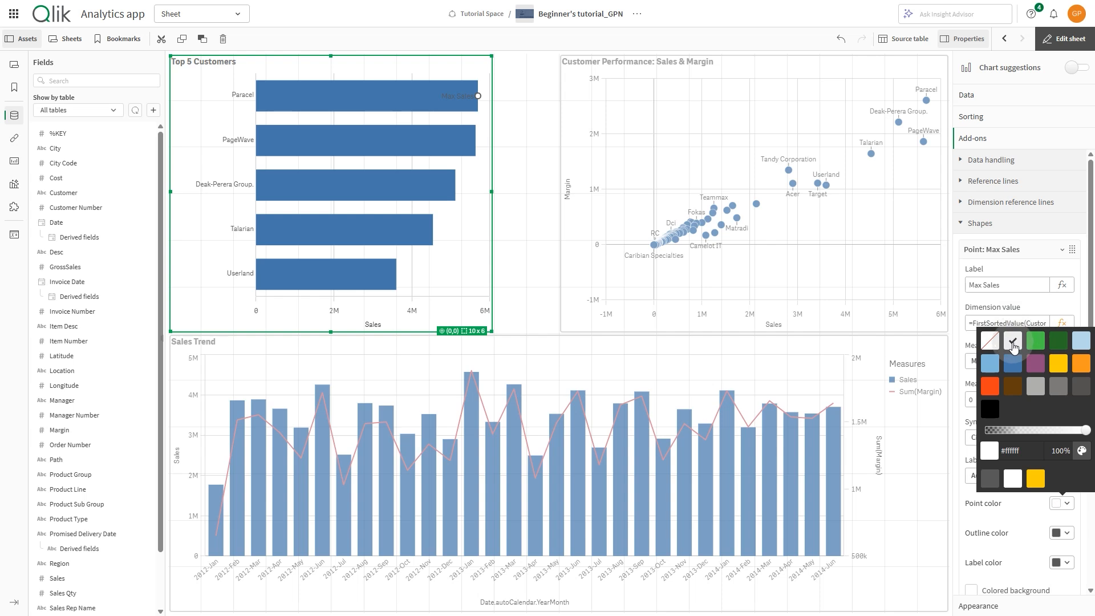
pyautogui.click(1032, 521)
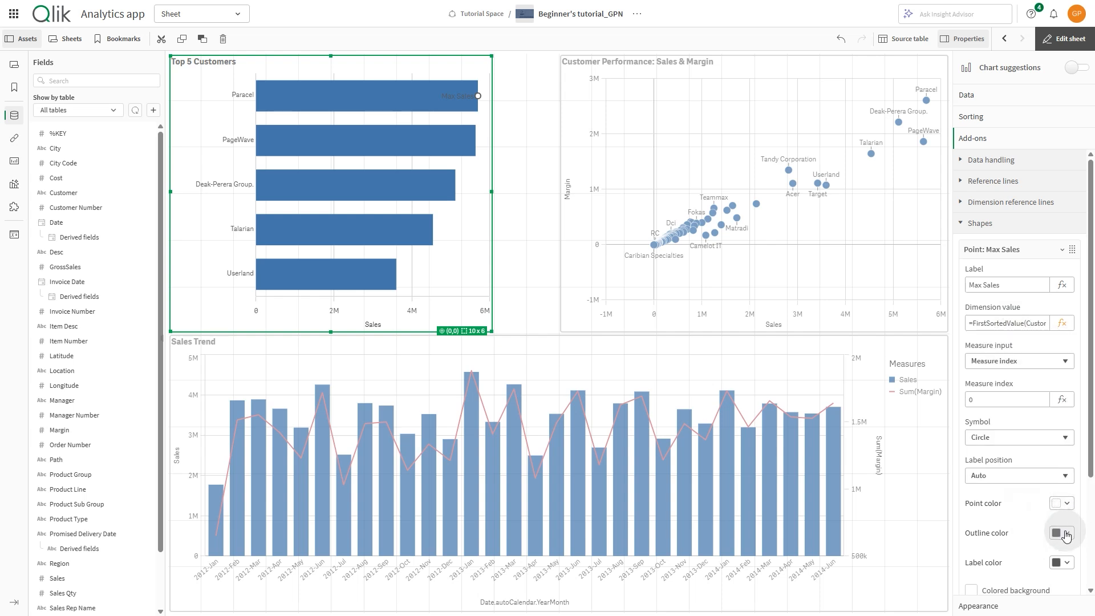
pyautogui.click(1065, 534)
pyautogui.click(1039, 510)
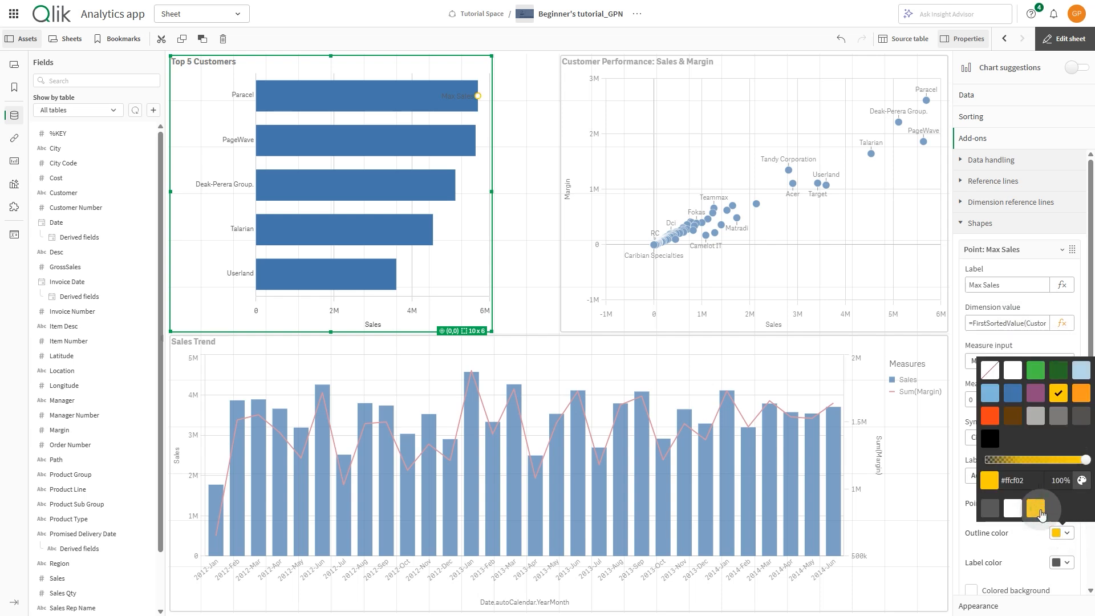
pyautogui.click(1046, 536)
# Give the Max Sales point's label a coloured background and leave sheet editing to view the chart
pyautogui.scroll(-1, 1048, 538)
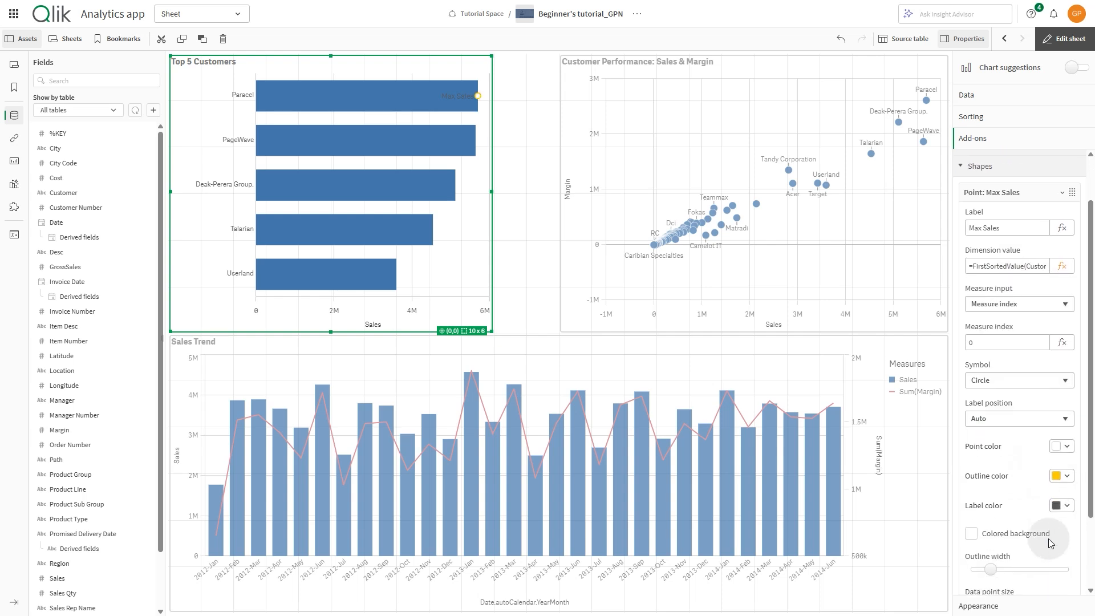
pyautogui.click(971, 535)
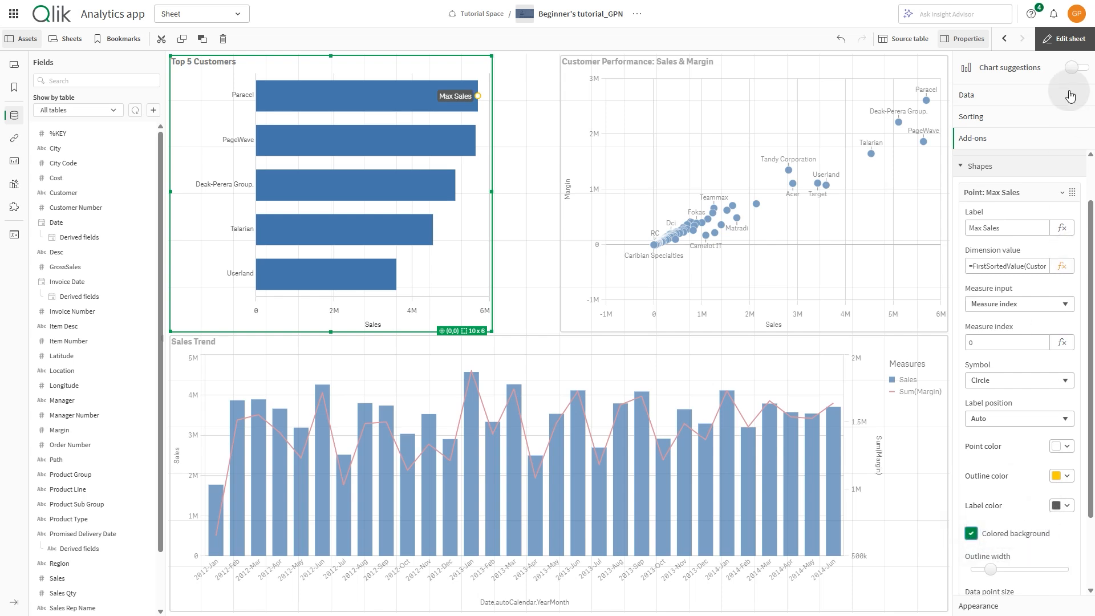
pyautogui.click(1064, 38)
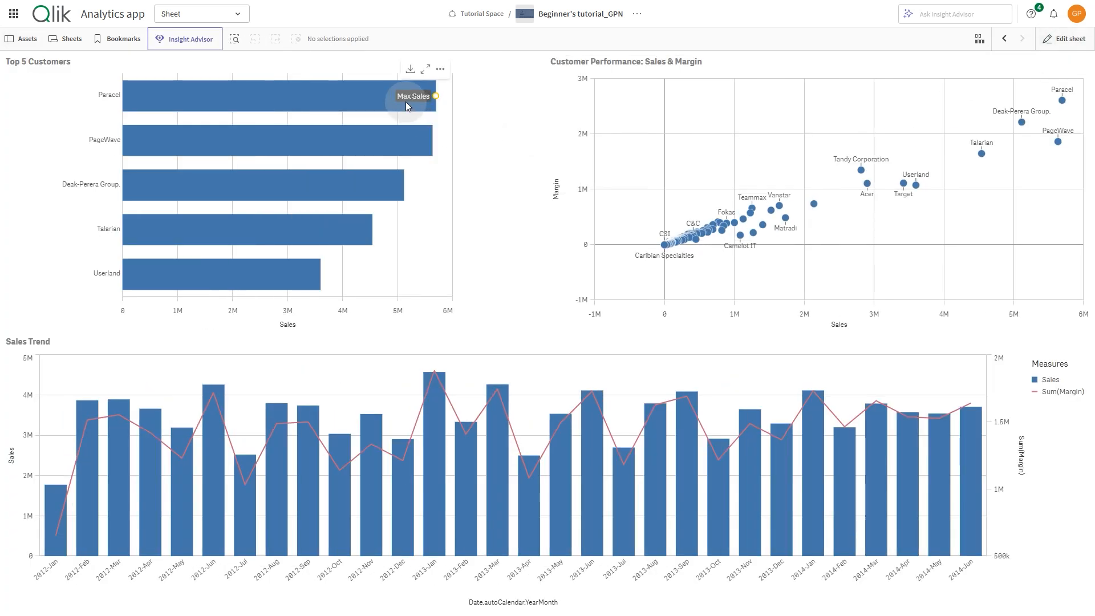
pyautogui.moveTo(420, 106)
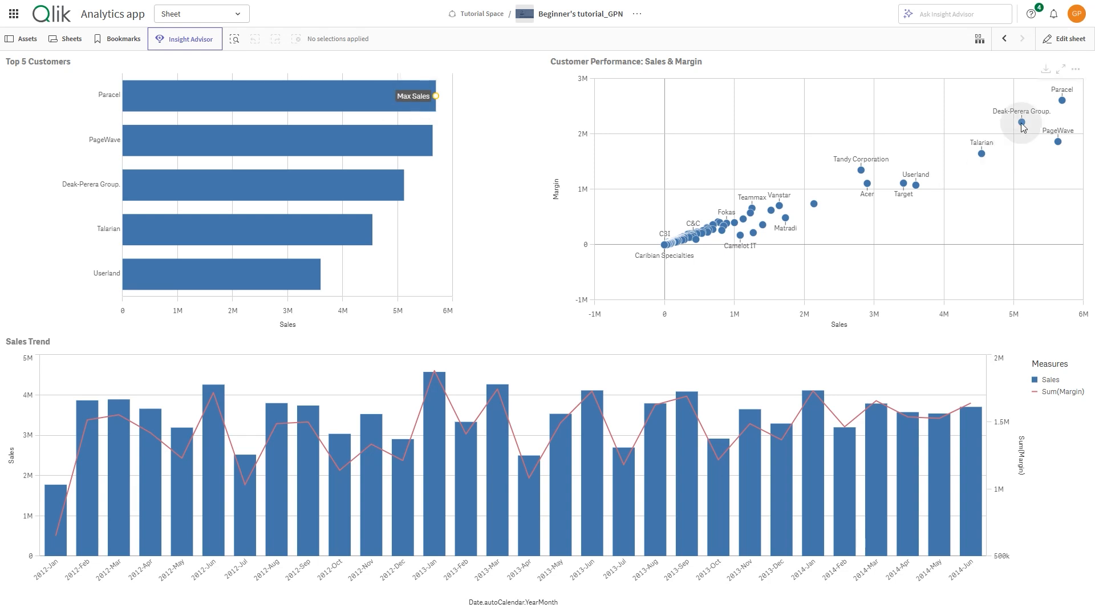
# Reopen the sheet for editing and add a line shape to the Sales Trend chart with a first point labelled Max Sales
pyautogui.click(1064, 39)
pyautogui.click(413, 479)
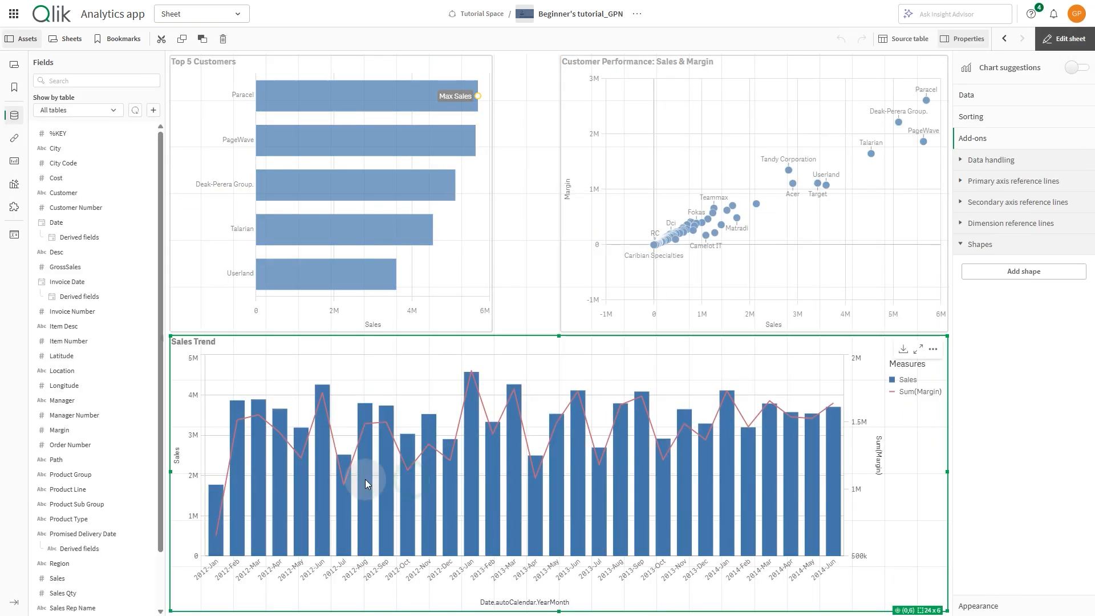
pyautogui.click(1014, 271)
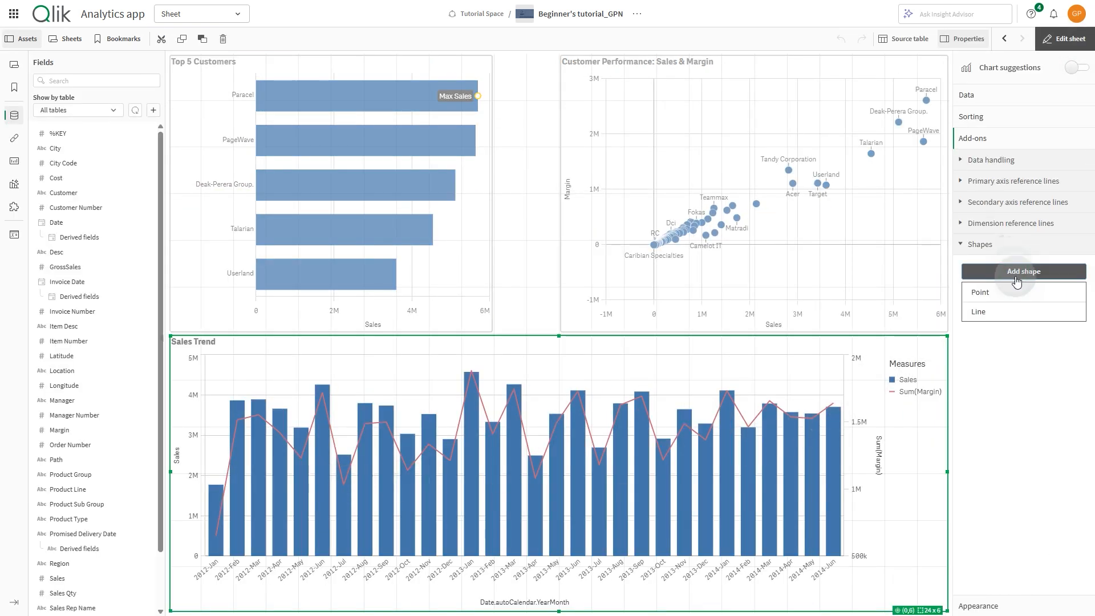
pyautogui.click(995, 318)
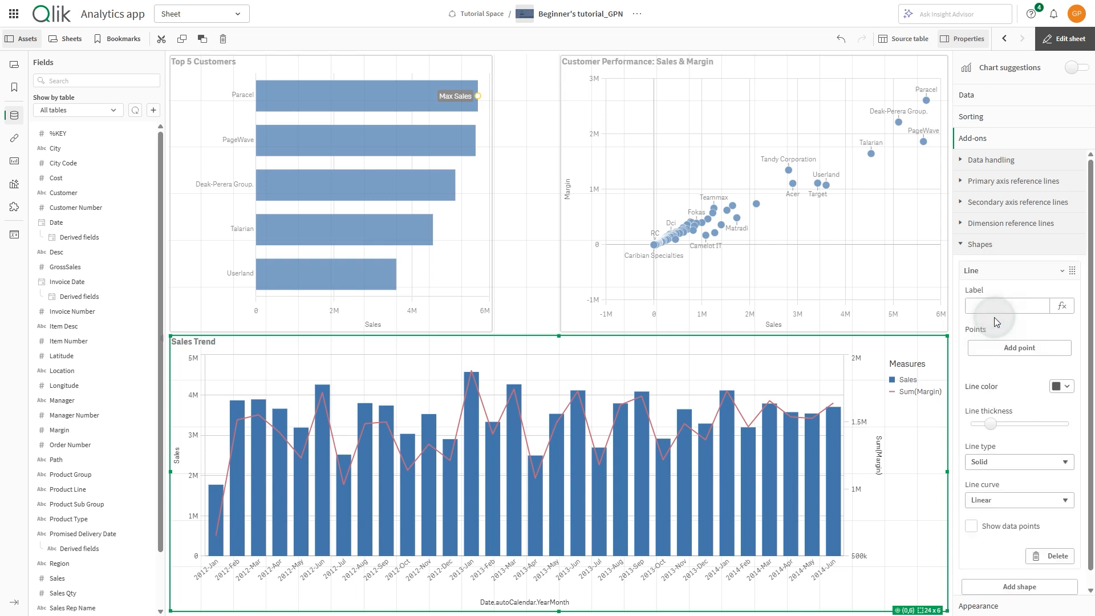
pyautogui.click(1007, 348)
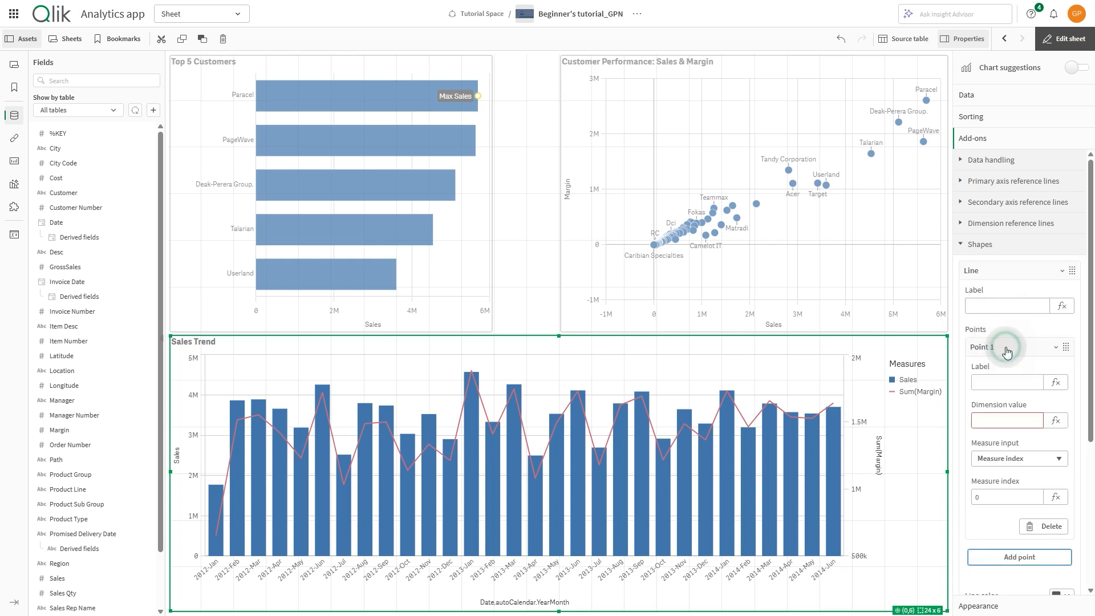
pyautogui.click(986, 377)
pyautogui.write('Max Sal')
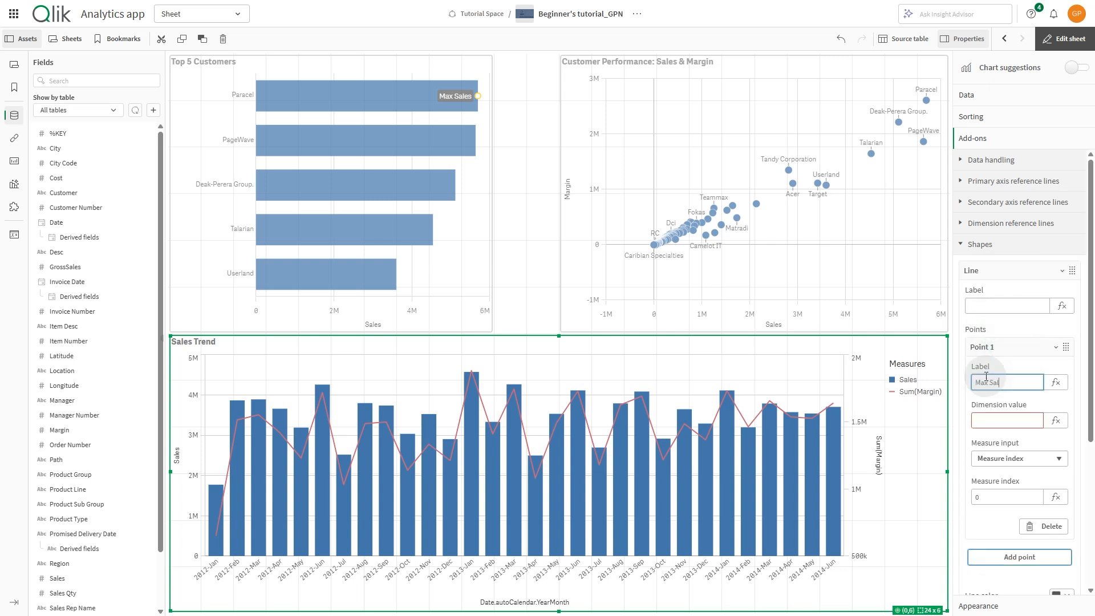
pyautogui.write('es')
# Set the line point's dimension value to =FirstSortedValue([Date.autoCalendar.YearMonth], - Aggr(Sum(Sales), [Date.autoCalendar.YearMonth]))
pyautogui.click(1005, 420)
pyautogui.click(1055, 420)
pyautogui.write('=FirstSortedValue(')
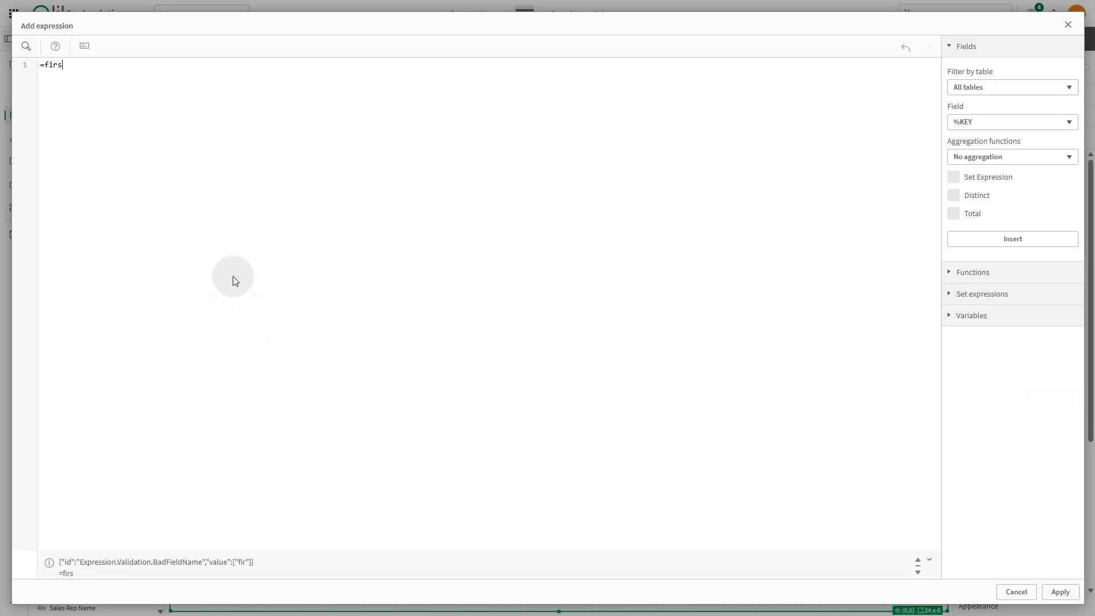
pyautogui.click(1005, 121)
pyautogui.write('Year')
pyautogui.click(1002, 193)
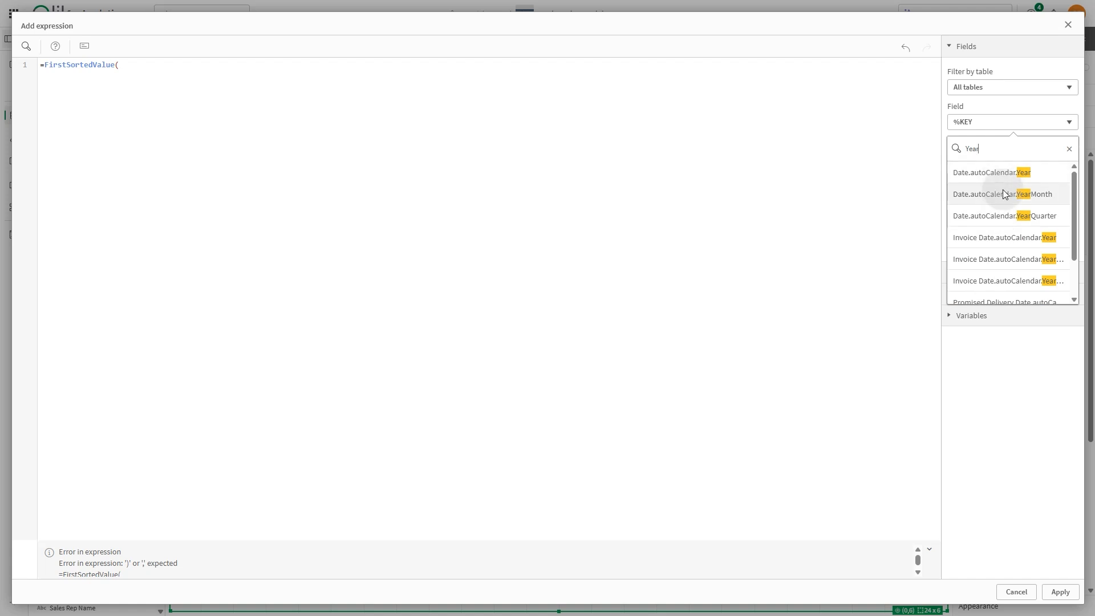
pyautogui.click(1013, 238)
pyautogui.write(', - Aggr')
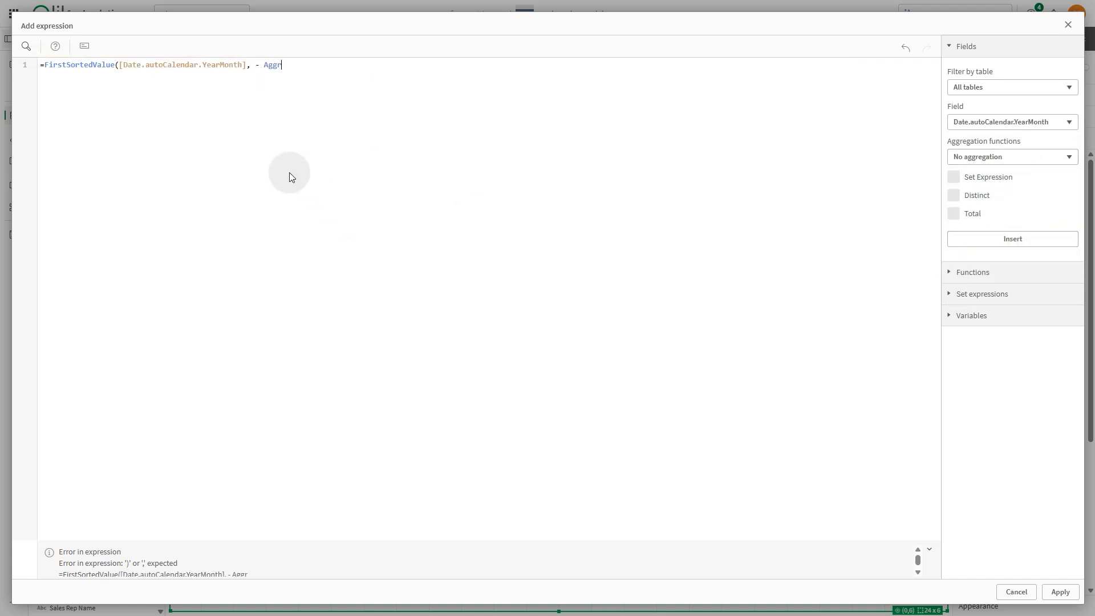
pyautogui.write('(Sum(Sales),')
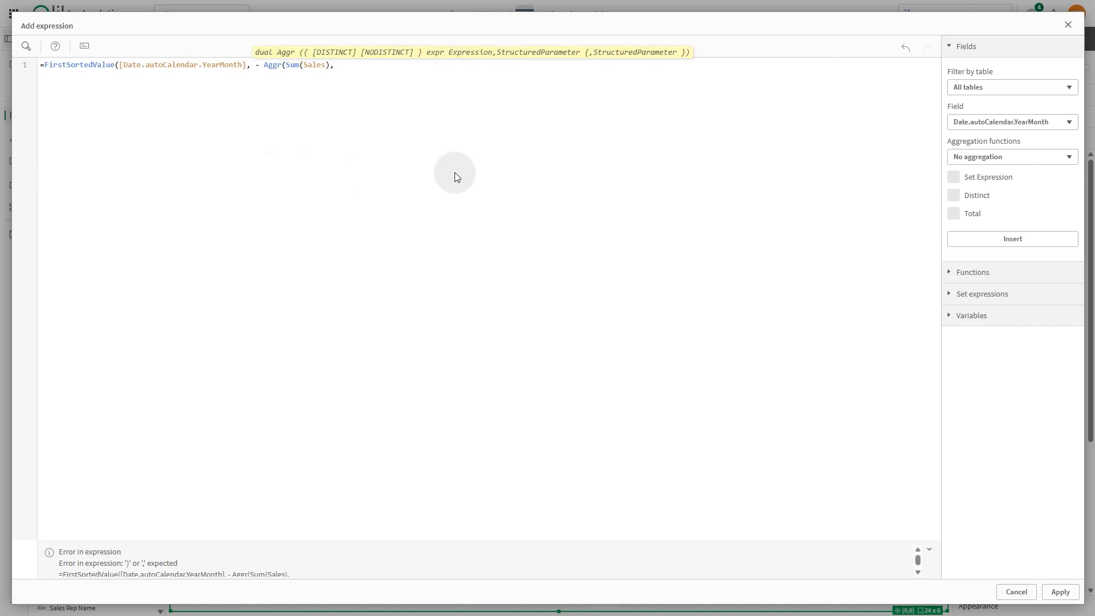
pyautogui.click(1007, 240)
pyautogui.write('))')
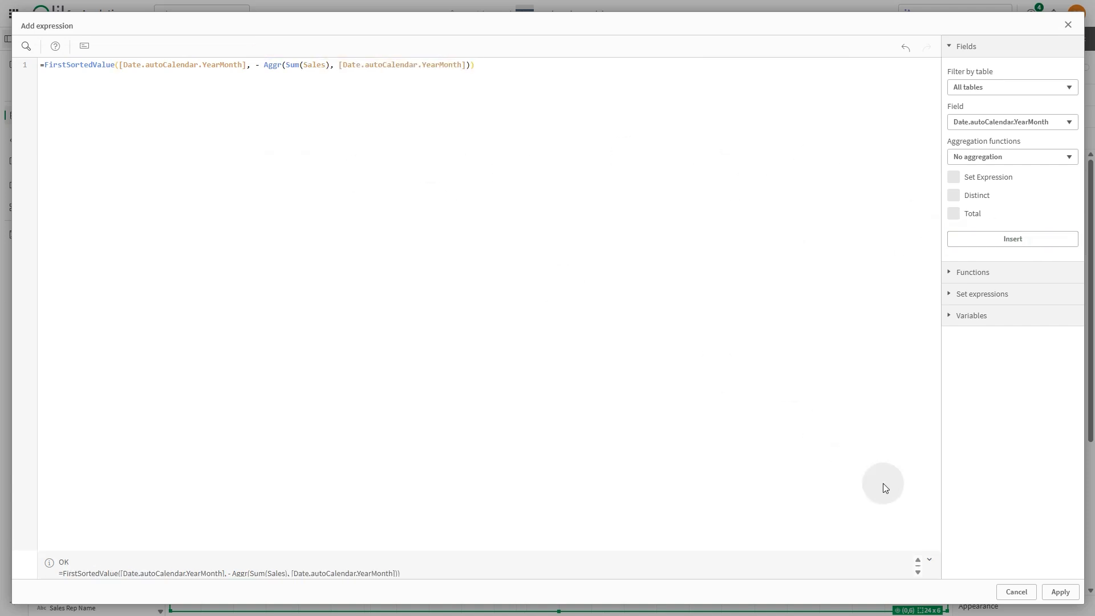
pyautogui.click(1060, 592)
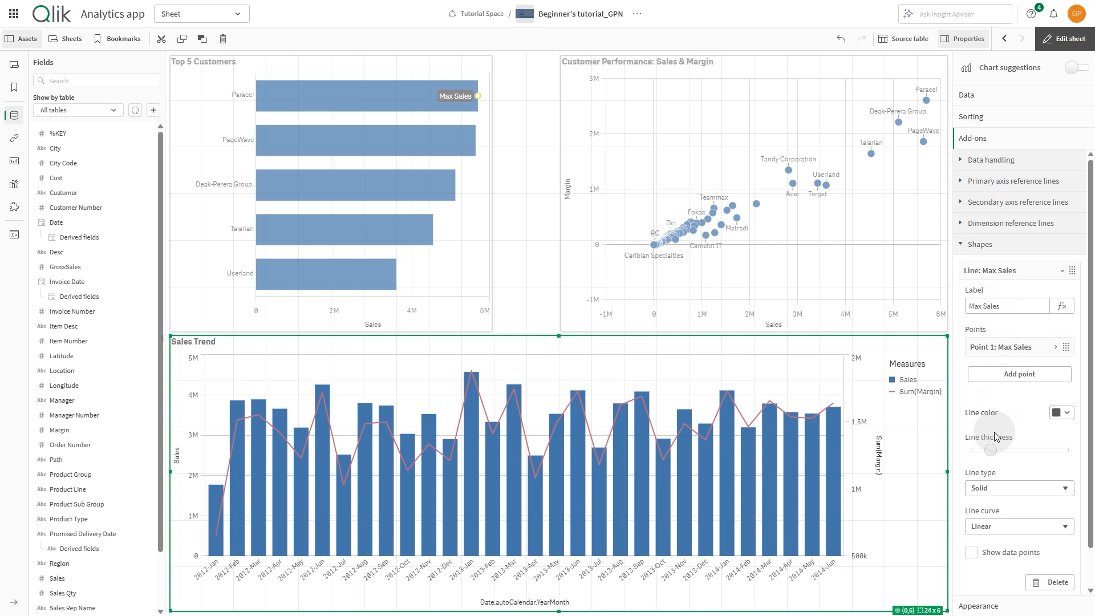
# Show the line's data points and style its Max Sales point as a Star with point colour #ffcf02
pyautogui.click(971, 552)
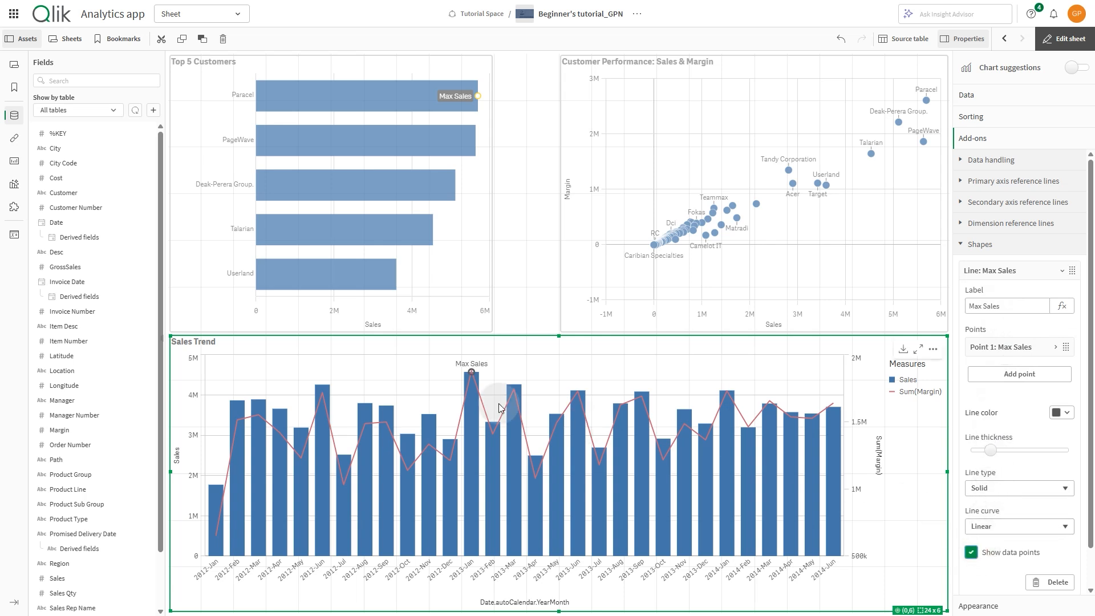
pyautogui.click(1037, 349)
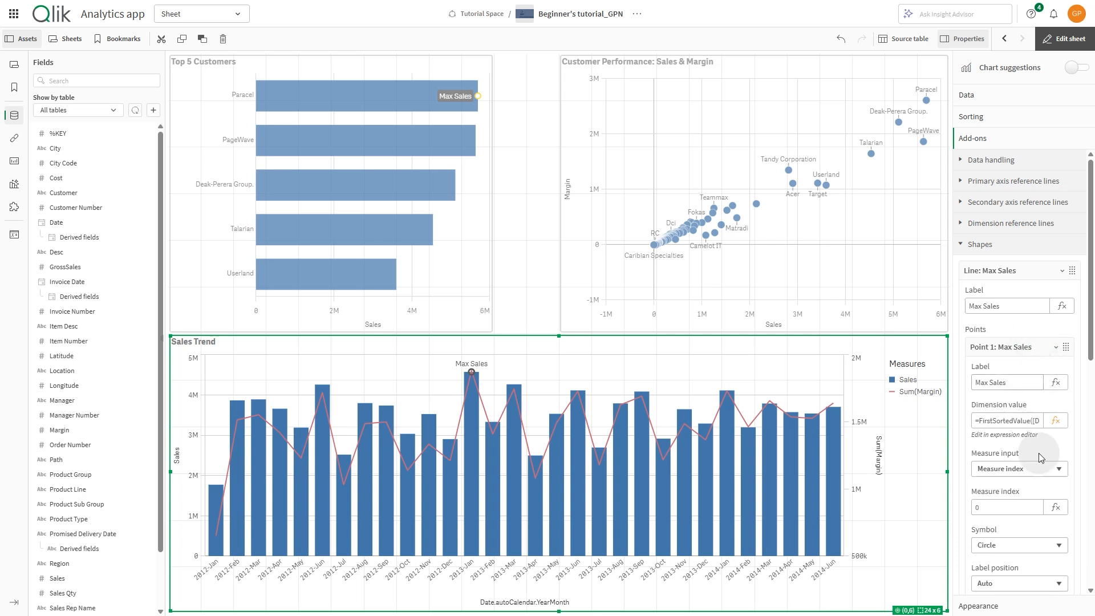
pyautogui.scroll(-3, 1038, 452)
pyautogui.click(1032, 376)
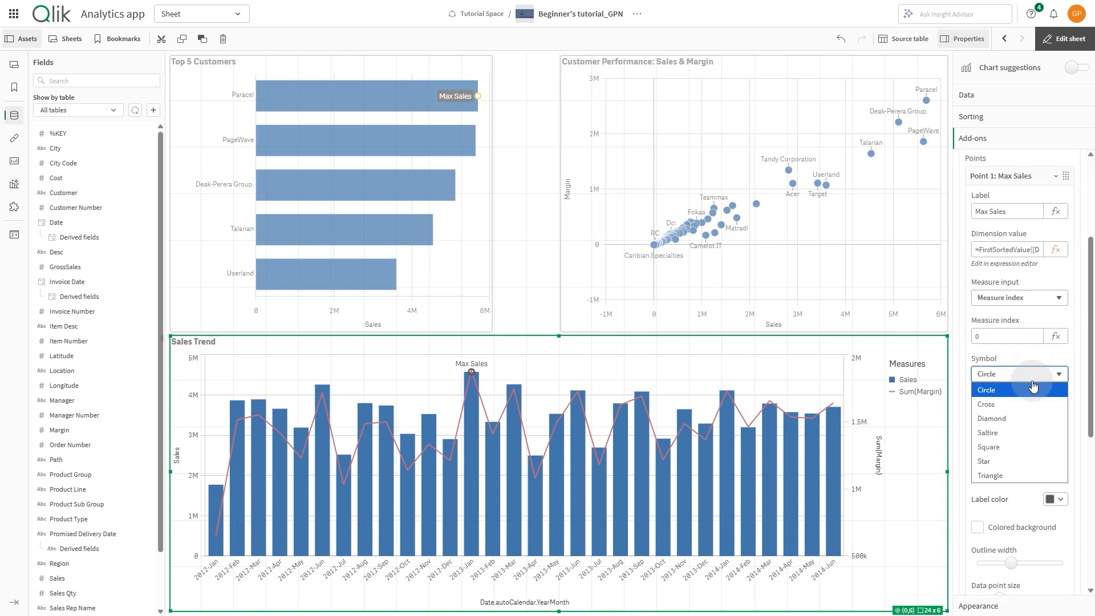
pyautogui.click(1011, 464)
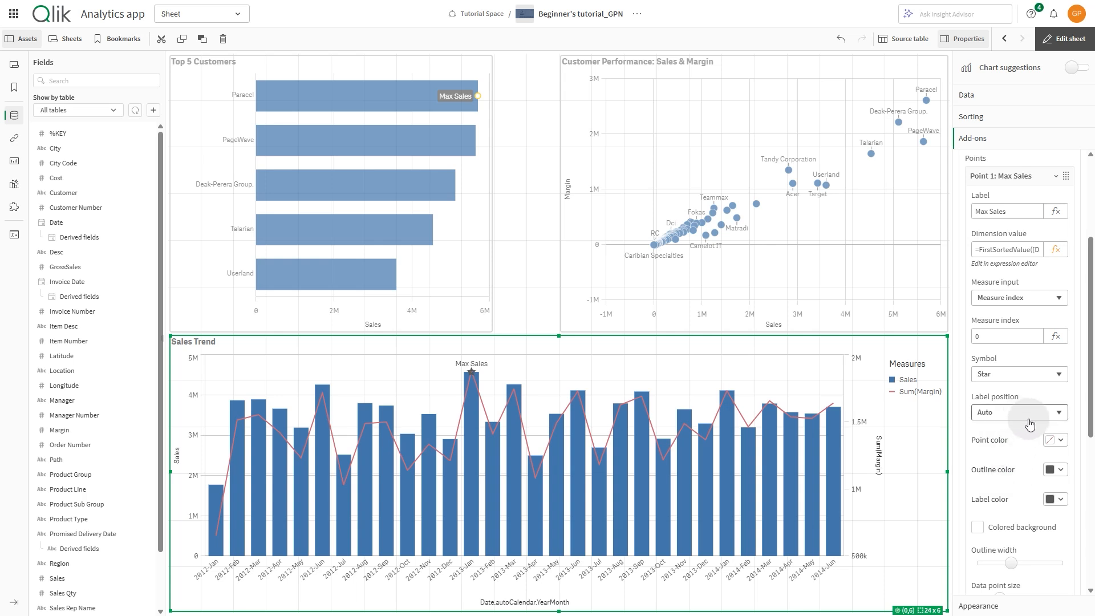
pyautogui.click(1051, 440)
pyautogui.click(1057, 492)
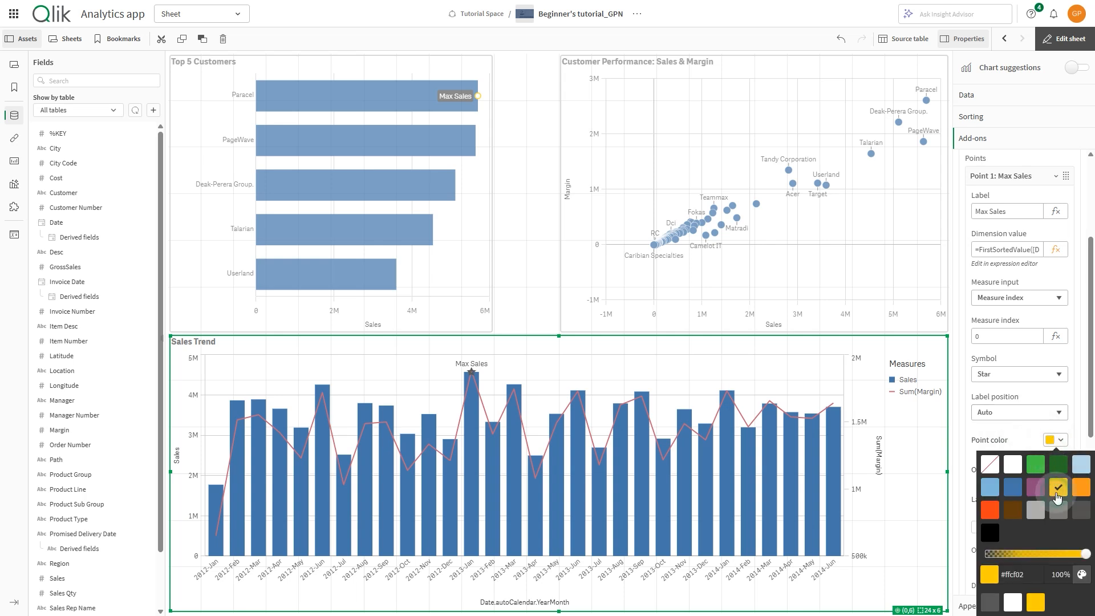
# Give the Max Sales star's label a coloured background, thin the star's outline and enlarge its data point size
pyautogui.click(1066, 426)
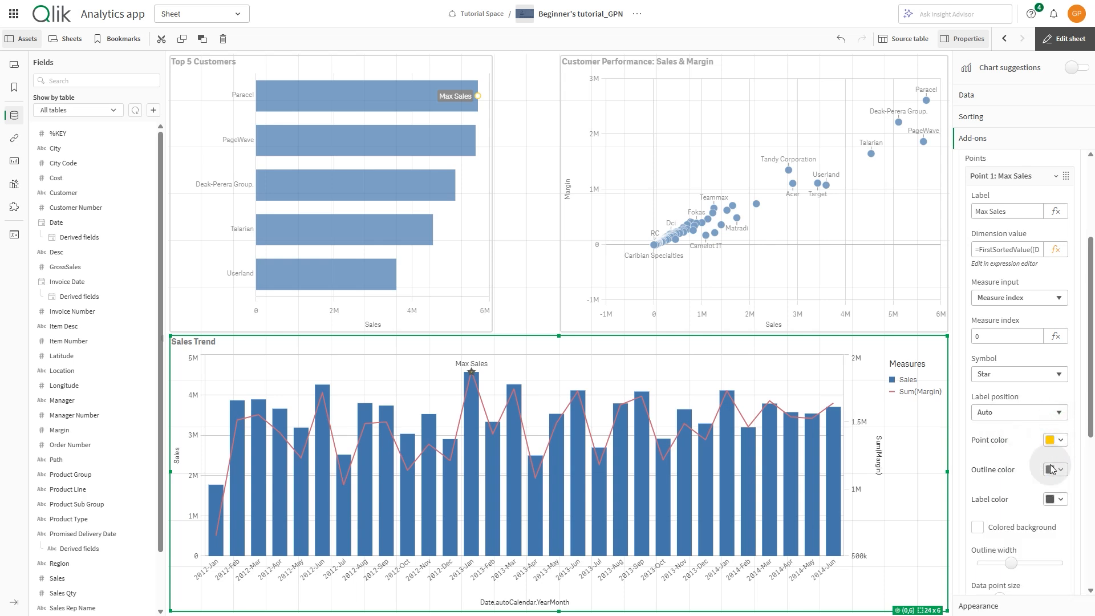
pyautogui.click(986, 526)
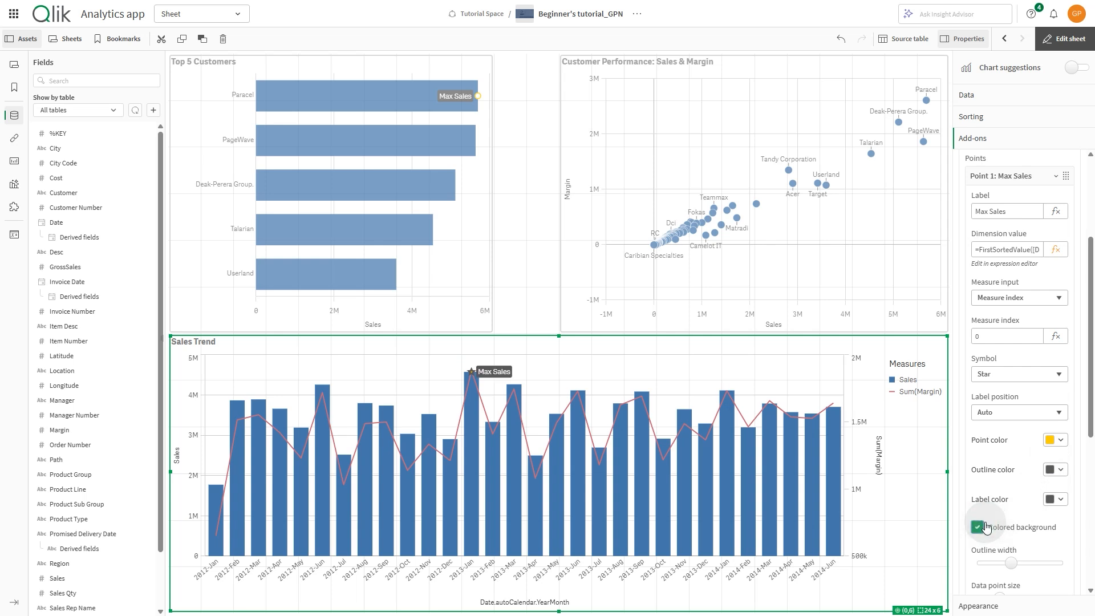
pyautogui.moveTo(1005, 565); pyautogui.dragTo(994, 564)
pyautogui.scroll(-2, 997, 547)
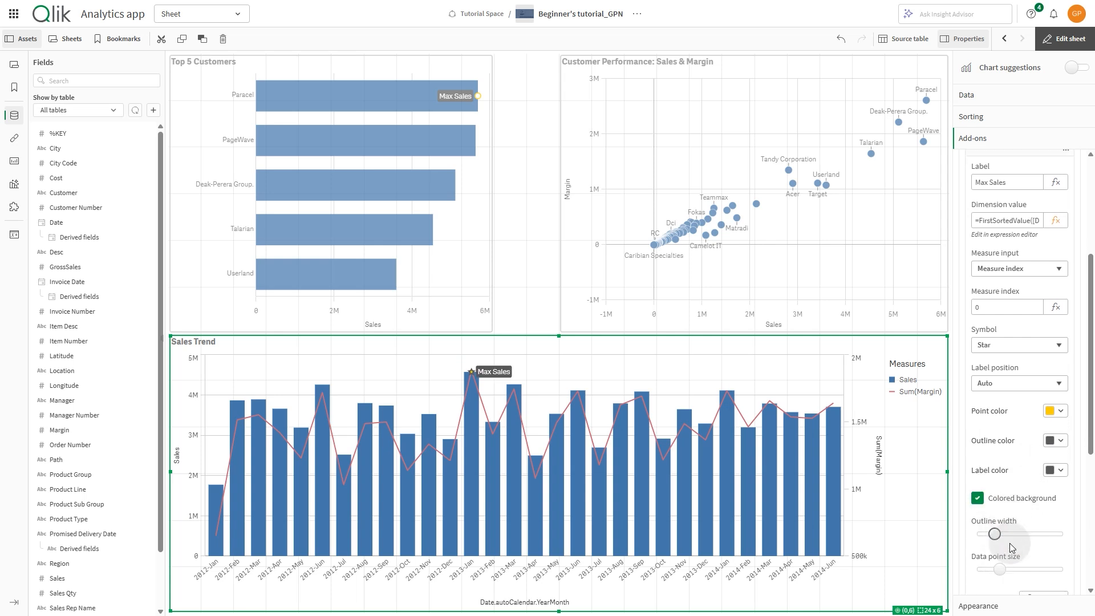
pyautogui.click(1002, 485)
pyautogui.moveTo(1002, 485); pyautogui.dragTo(1058, 484)
pyautogui.scroll(3, 1037, 245)
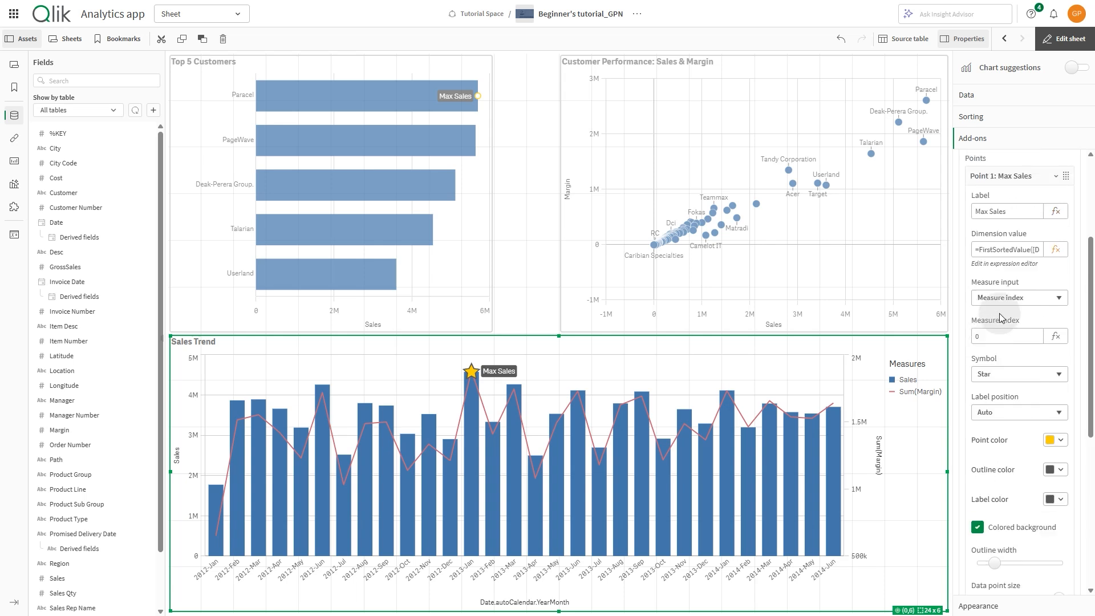
# Add a second line point labelled Min Sales with dimension value =FirstSortedValue([Date.autoCalendar.YearMonth], aggr(Sum(Sales), [Date.autoCalendar.YearMonth]))
pyautogui.click(1036, 239)
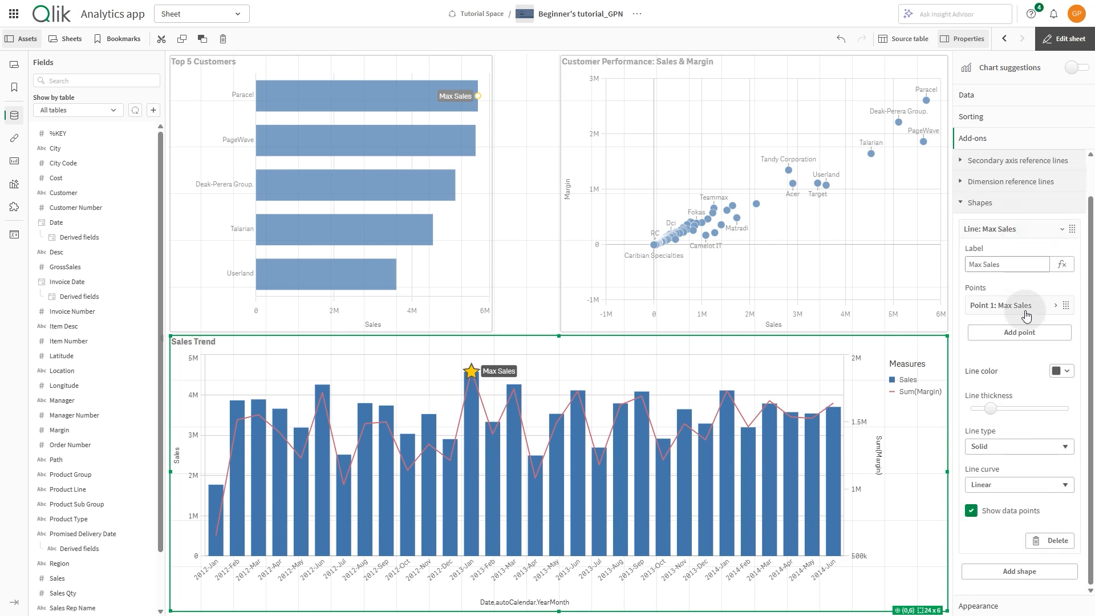
pyautogui.click(1019, 330)
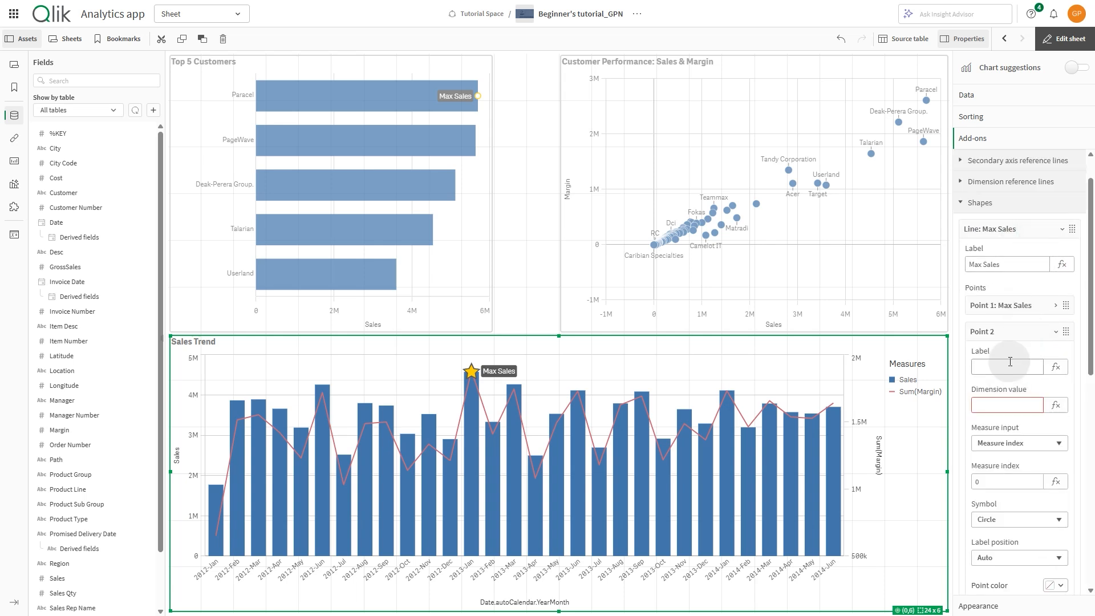
pyautogui.click(1055, 405)
pyautogui.write('=Firsrt')
pyautogui.press('BackSpace')
pyautogui.press('BackSpace')
pyautogui.write('ts')
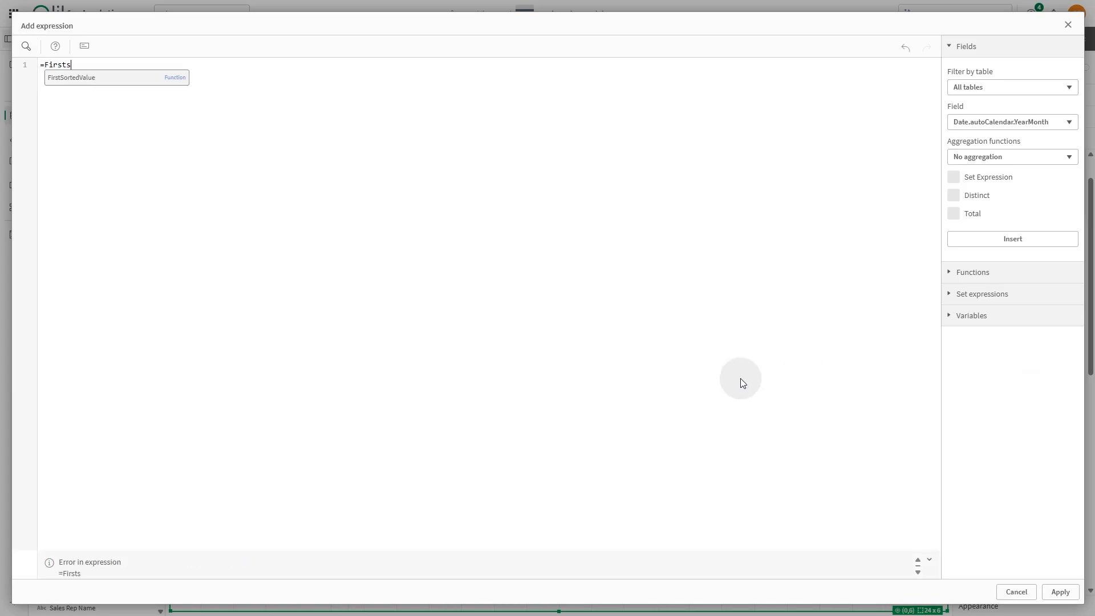
pyautogui.click(112, 71)
pyautogui.click(1037, 246)
pyautogui.write(', agg')
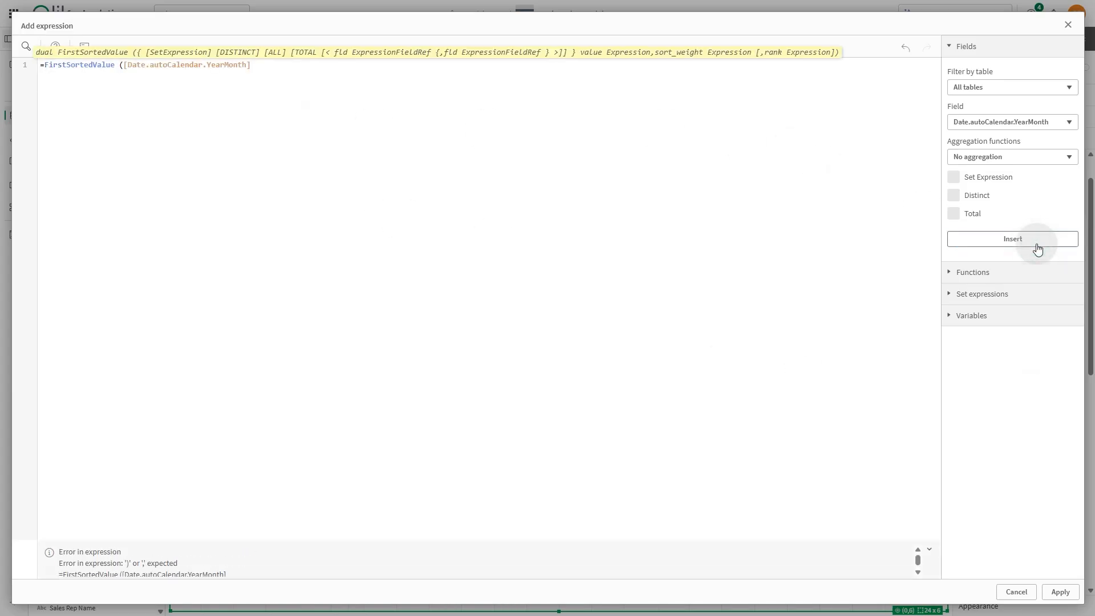
pyautogui.write('r(Sum(Sale')
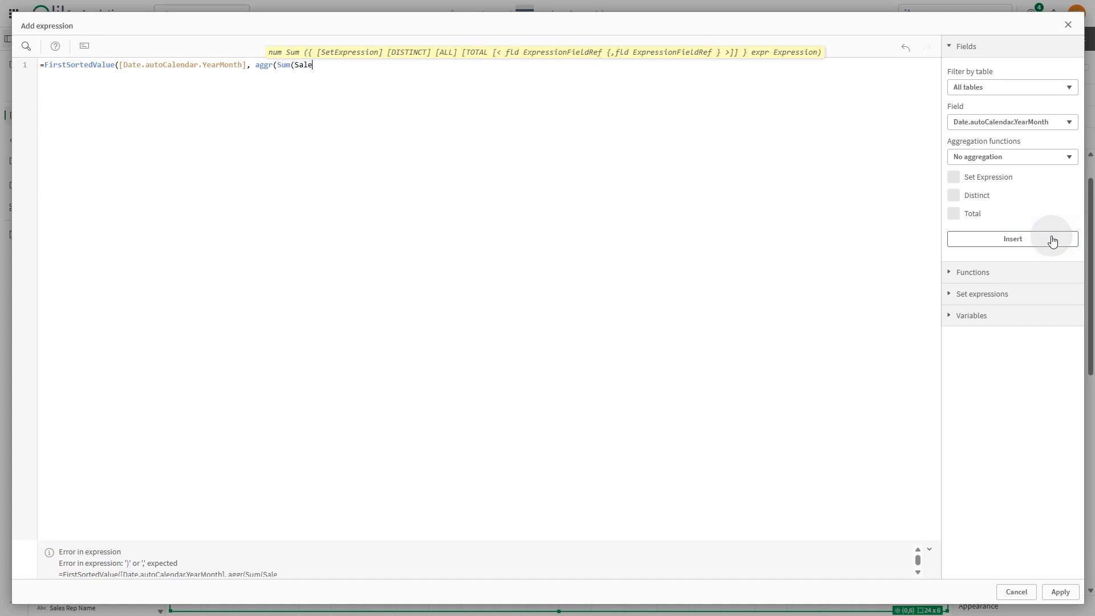
pyautogui.write('s),')
pyautogui.click(1052, 240)
pyautogui.write('))')
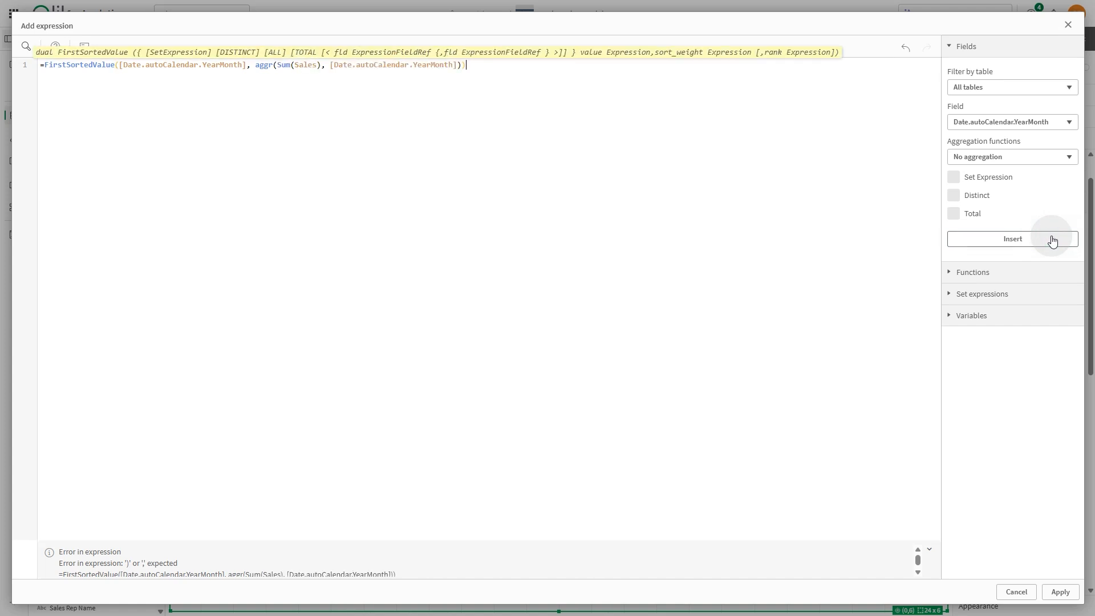
pyautogui.click(1056, 596)
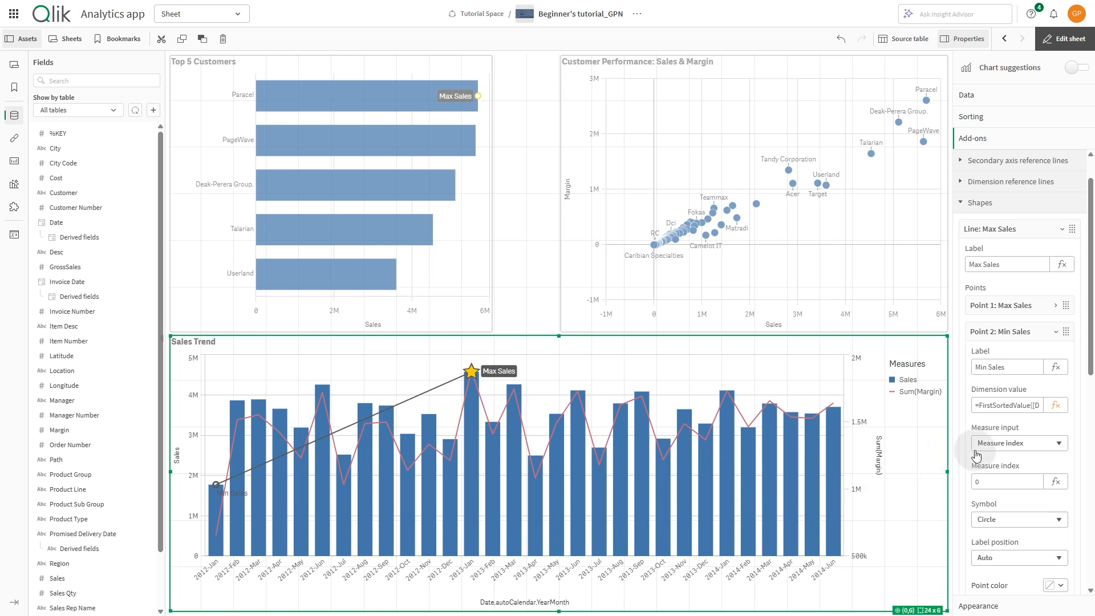
# Set the Min Sales point's symbol to Star and its point colour to #ffcf02
pyautogui.scroll(-2, 1039, 470)
pyautogui.click(1038, 406)
pyautogui.click(1037, 492)
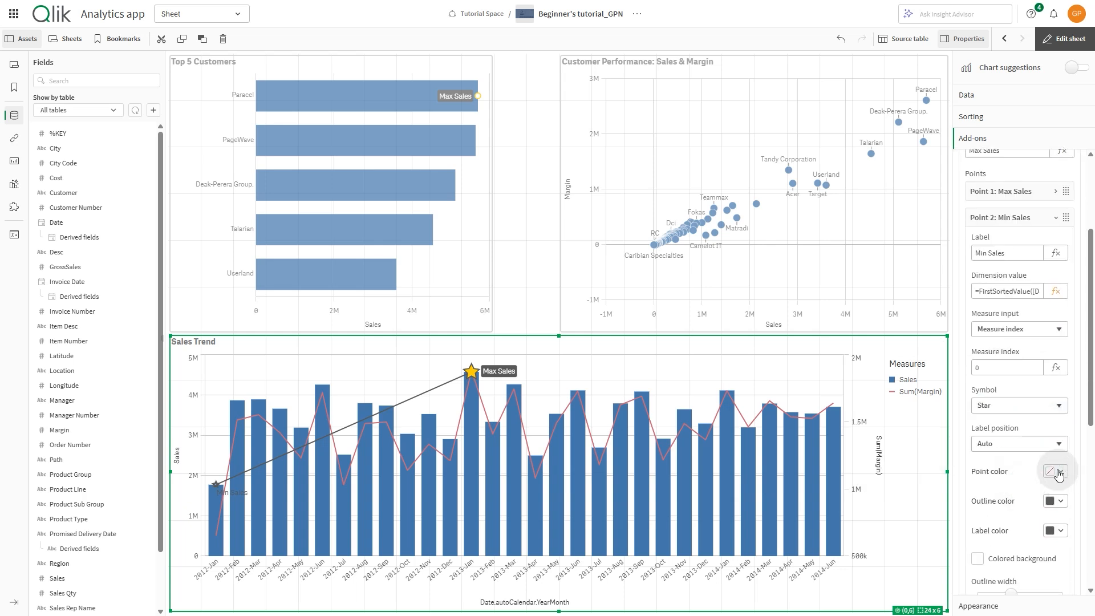
pyautogui.click(1055, 471)
pyautogui.click(1036, 451)
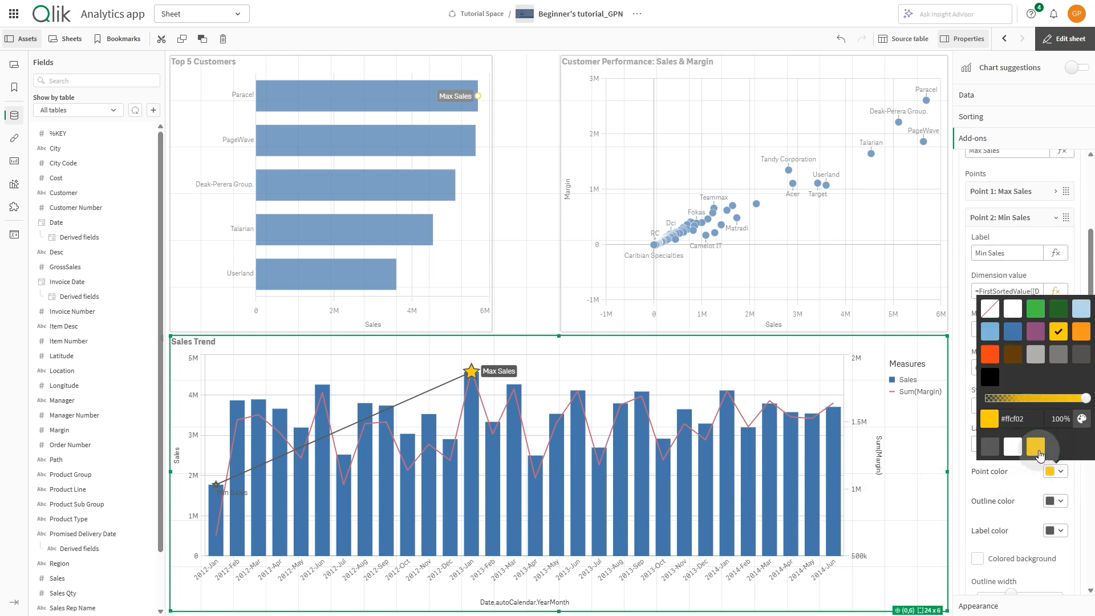
pyautogui.click(1035, 483)
# Set the Min Sales star's outline width to 2, enlarge its data point size slightly and give its label a coloured background
pyautogui.scroll(-2, 1037, 474)
pyautogui.moveTo(1013, 482); pyautogui.dragTo(998, 482)
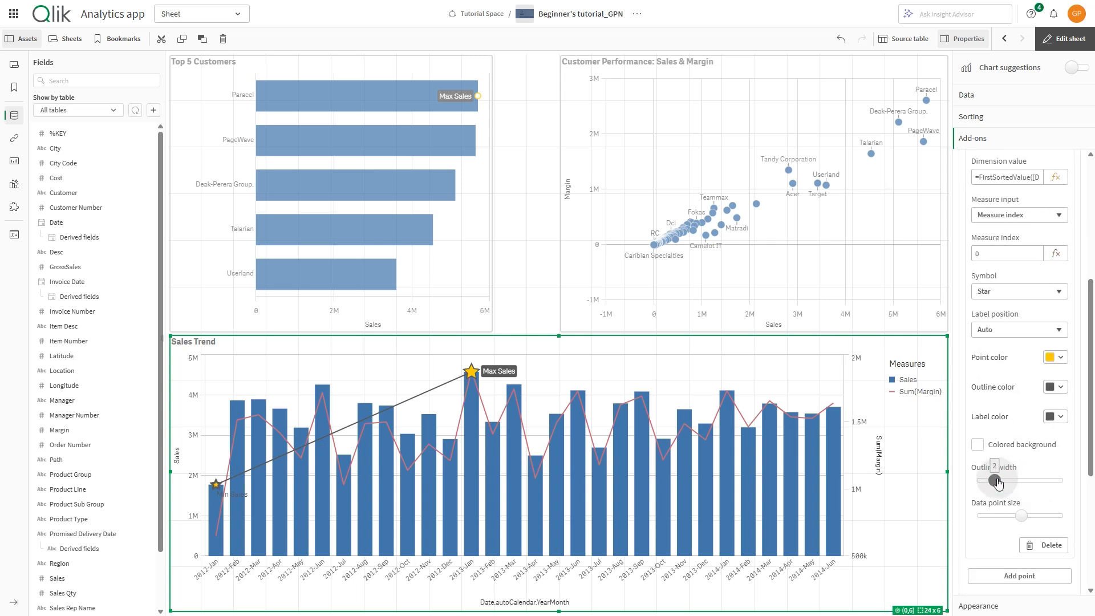
pyautogui.moveTo(1021, 515); pyautogui.dragTo(1036, 516)
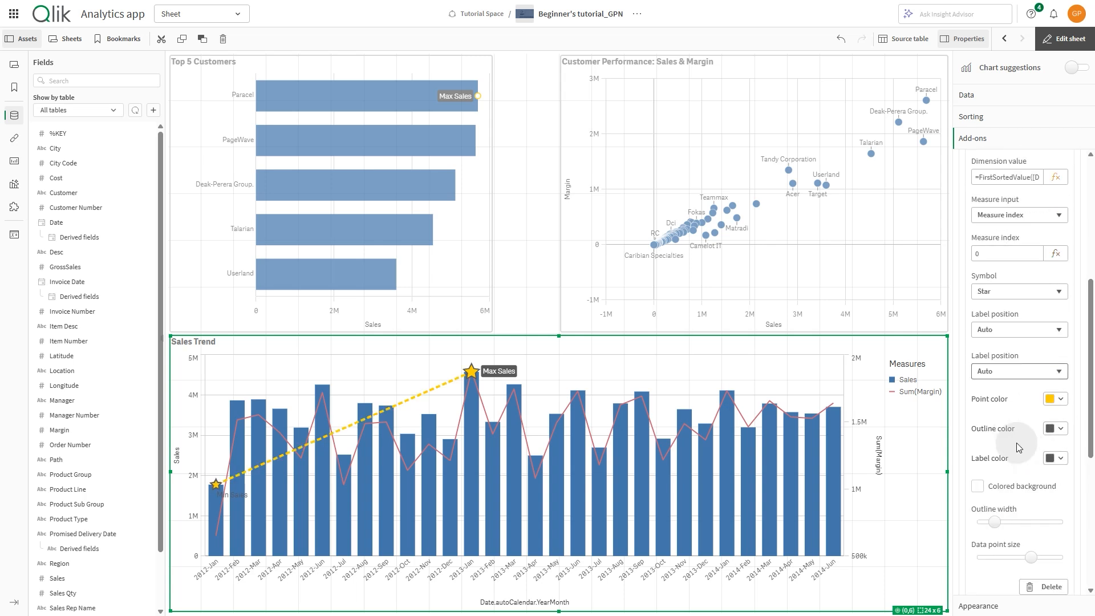
pyautogui.click(978, 489)
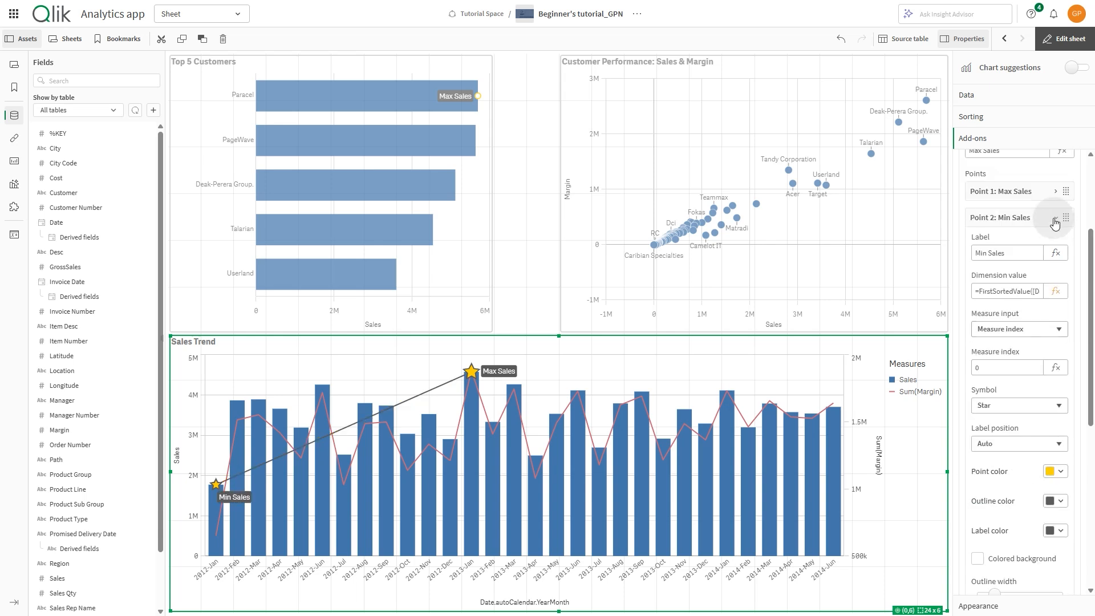
# Set the colour of the line joining the Max Sales and Min Sales points to #ffcf02
pyautogui.click(1054, 219)
pyautogui.click(1065, 372)
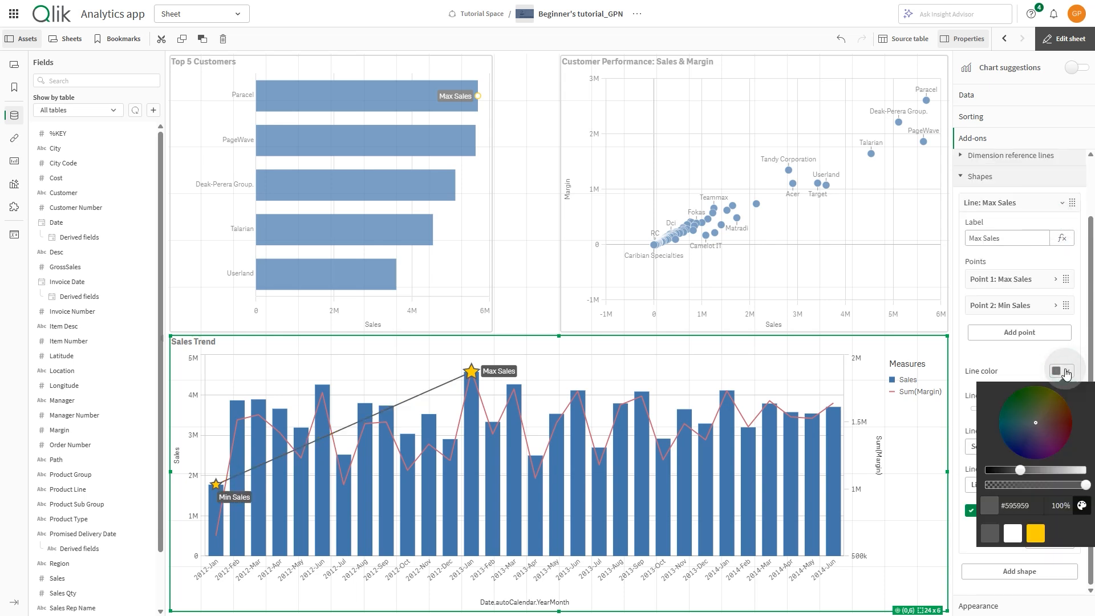
pyautogui.click(1080, 504)
pyautogui.click(1058, 418)
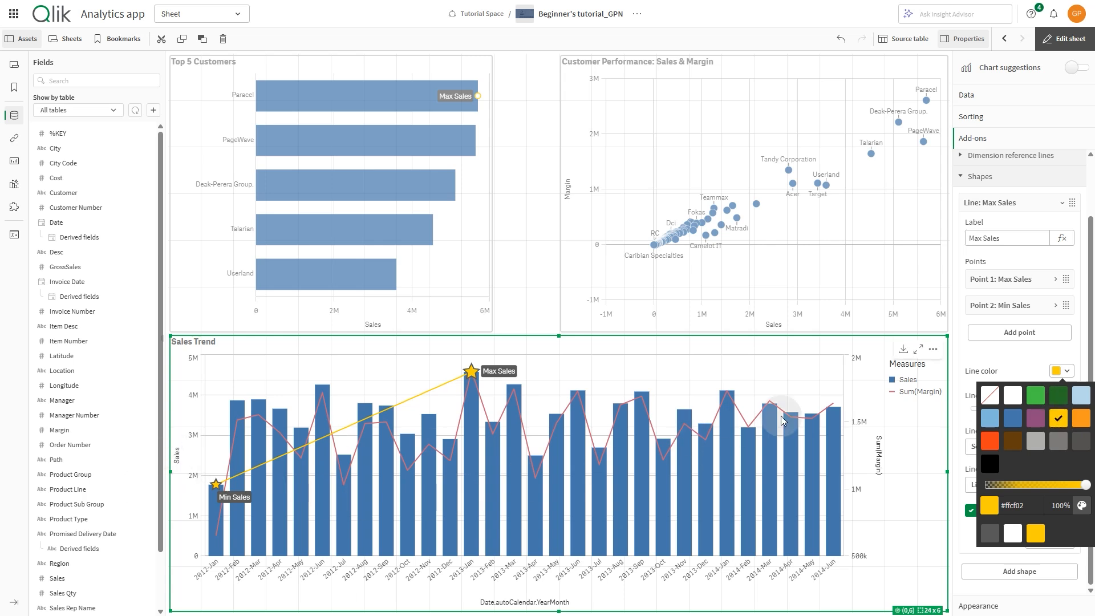
pyautogui.click(1015, 363)
# Set the Max Sales line's thickness to 4 and its line type to Dashed, and leave sheet editing
pyautogui.click(1020, 406)
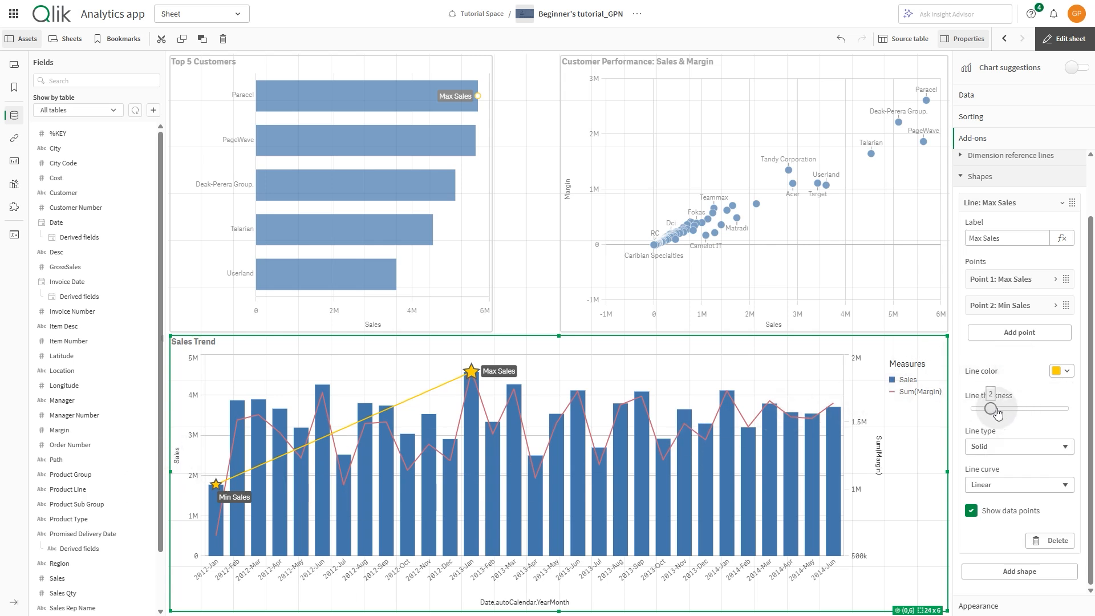
pyautogui.moveTo(1019, 406); pyautogui.dragTo(1033, 415)
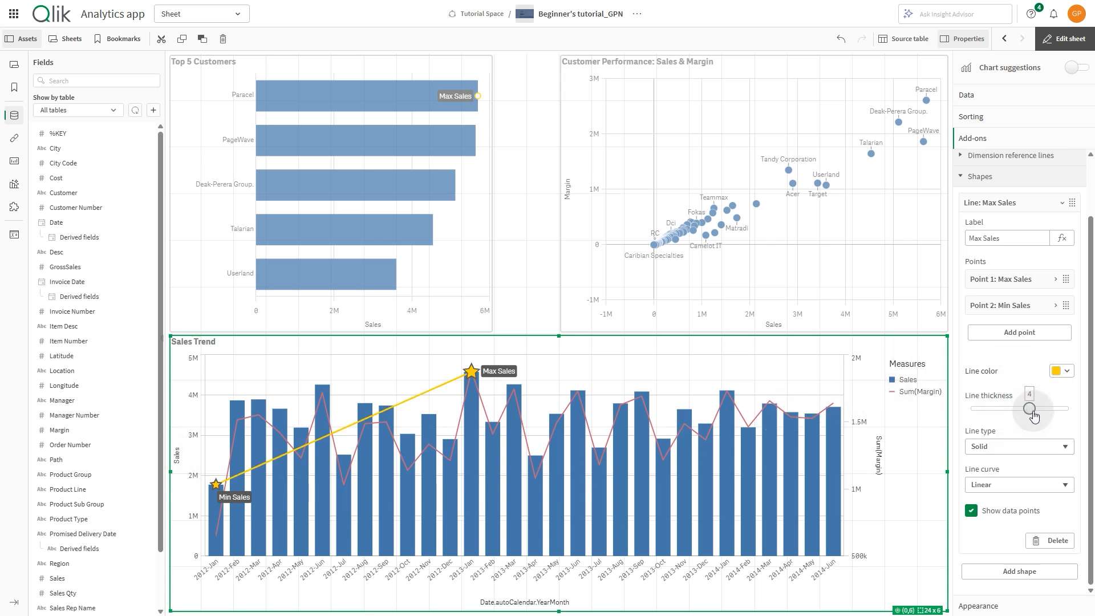
pyautogui.click(1034, 444)
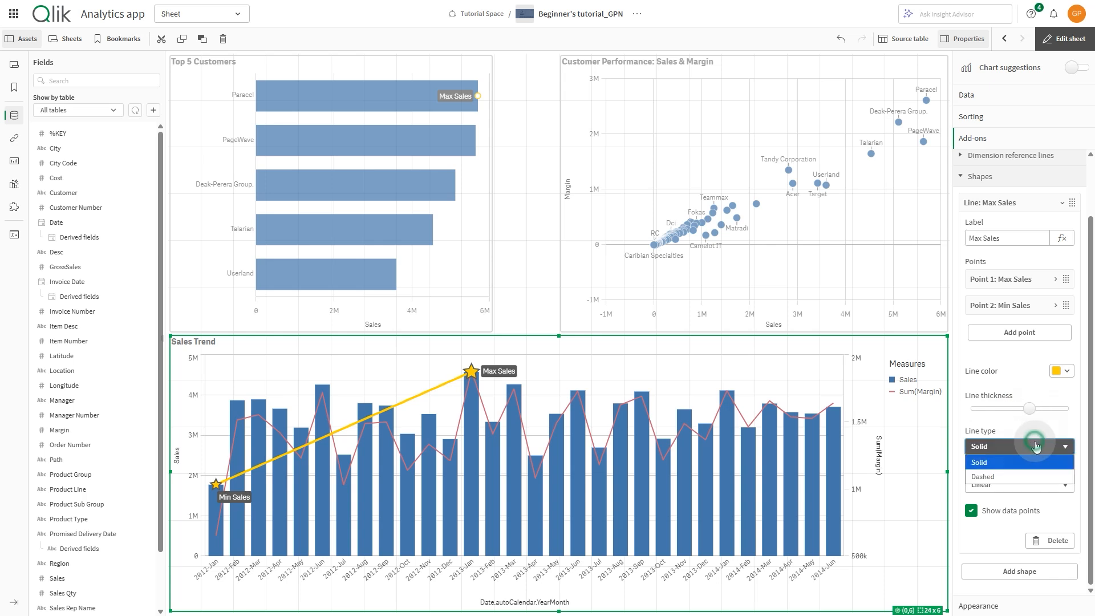
pyautogui.click(999, 477)
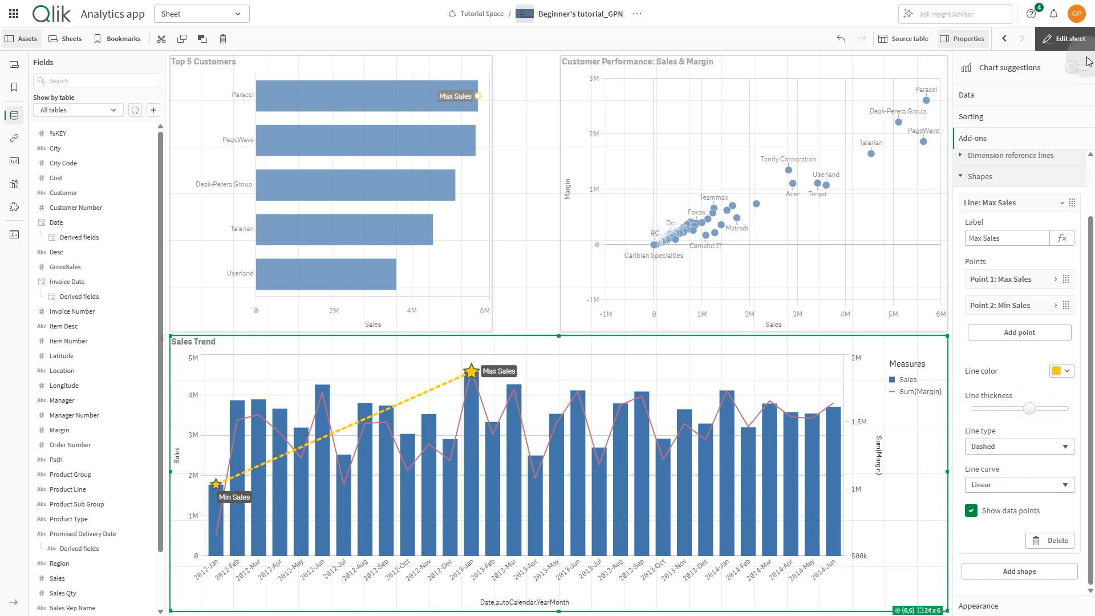
pyautogui.click(1064, 38)
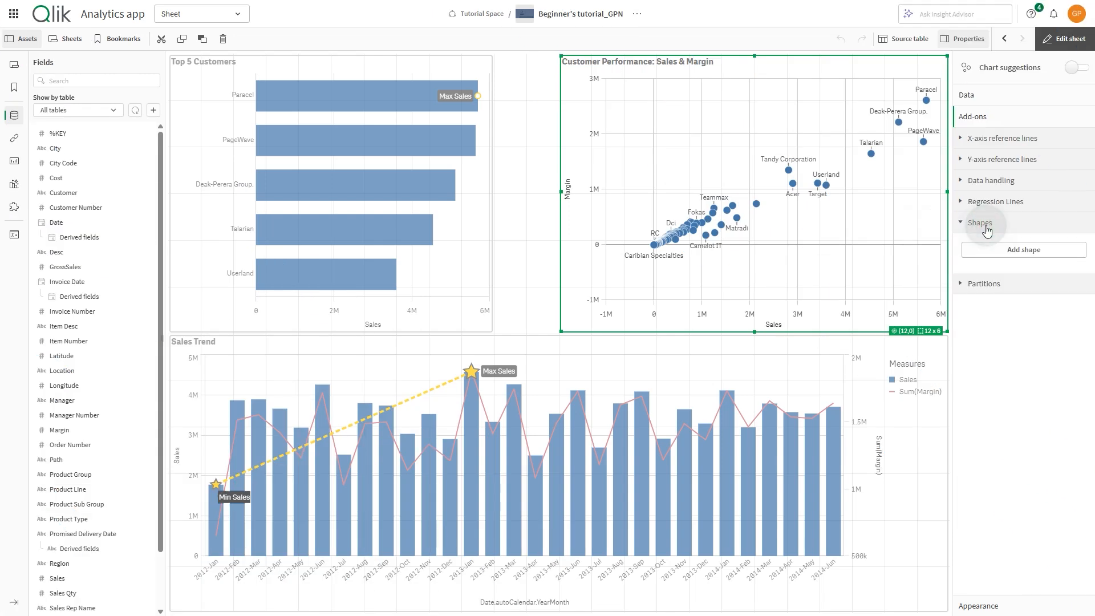
# Add a polygon shape to Customer Performance: Sales & Margin with points at about (1.9M, 0.9M), (2.8M, 1.7M) and (3.8M, 0.9M)
pyautogui.click(1009, 251)
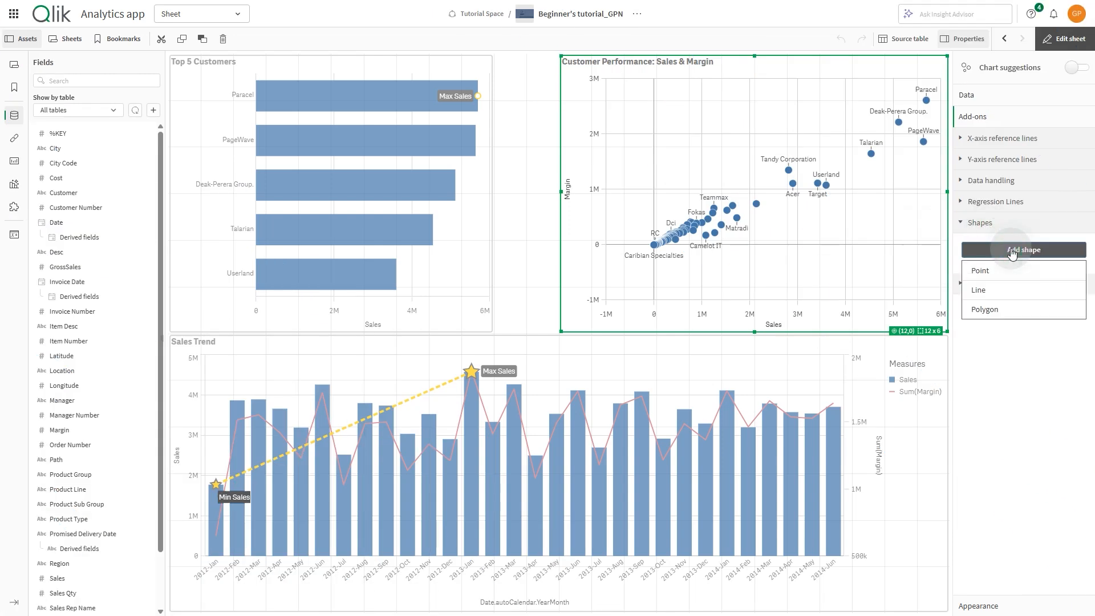
pyautogui.click(988, 309)
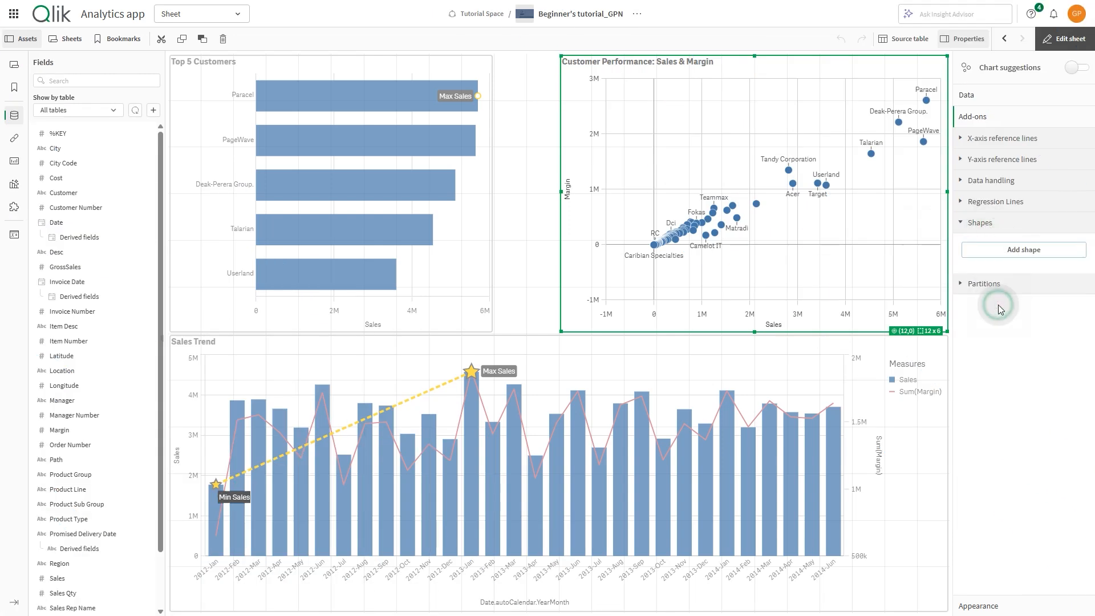
pyautogui.click(867, 232)
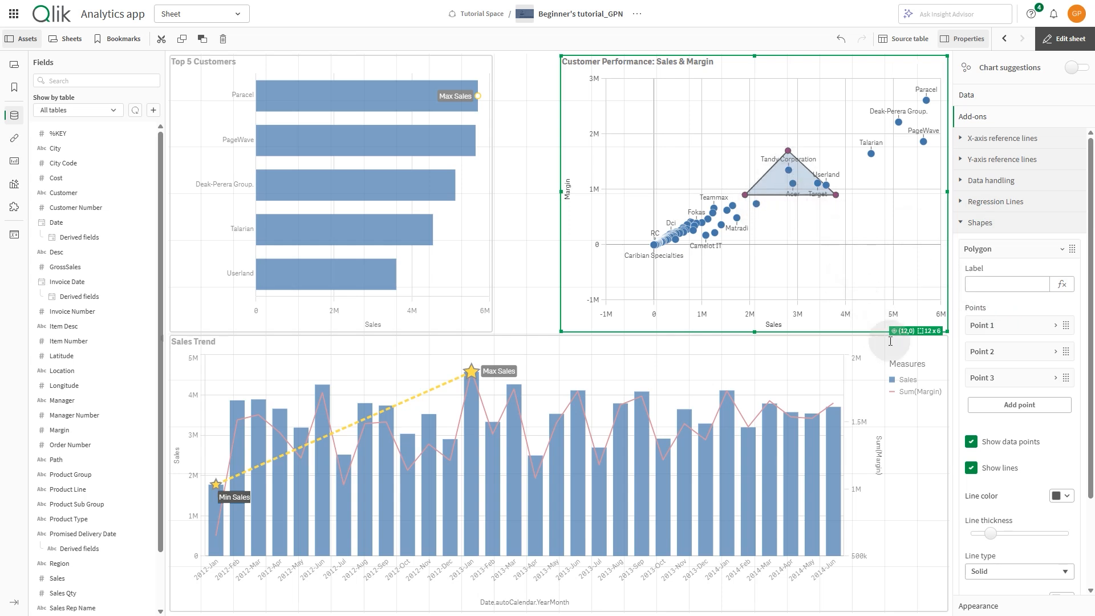
# Set the polygon's Point 1 to a Y-axis measure value of 1000000 and an X-axis measure value of 2000000
pyautogui.click(1015, 326)
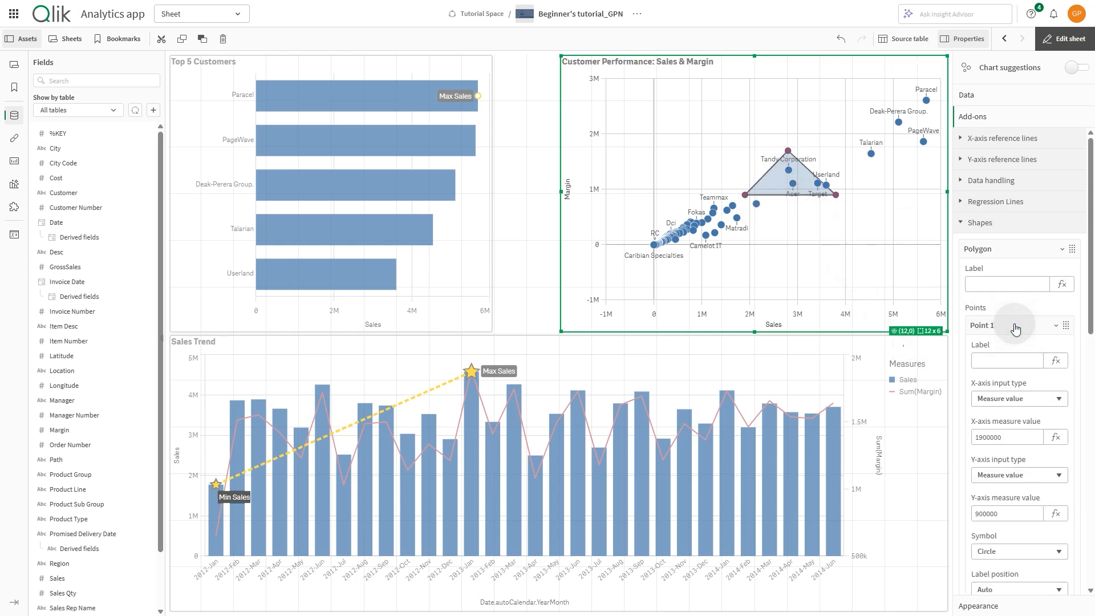
pyautogui.click(978, 511)
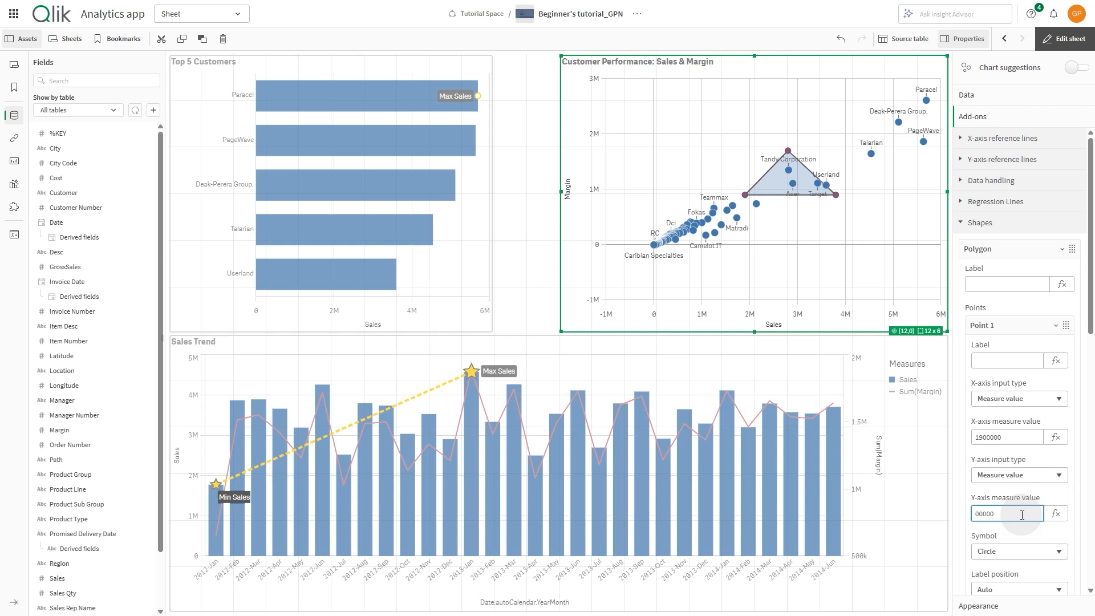
pyautogui.click(1006, 439)
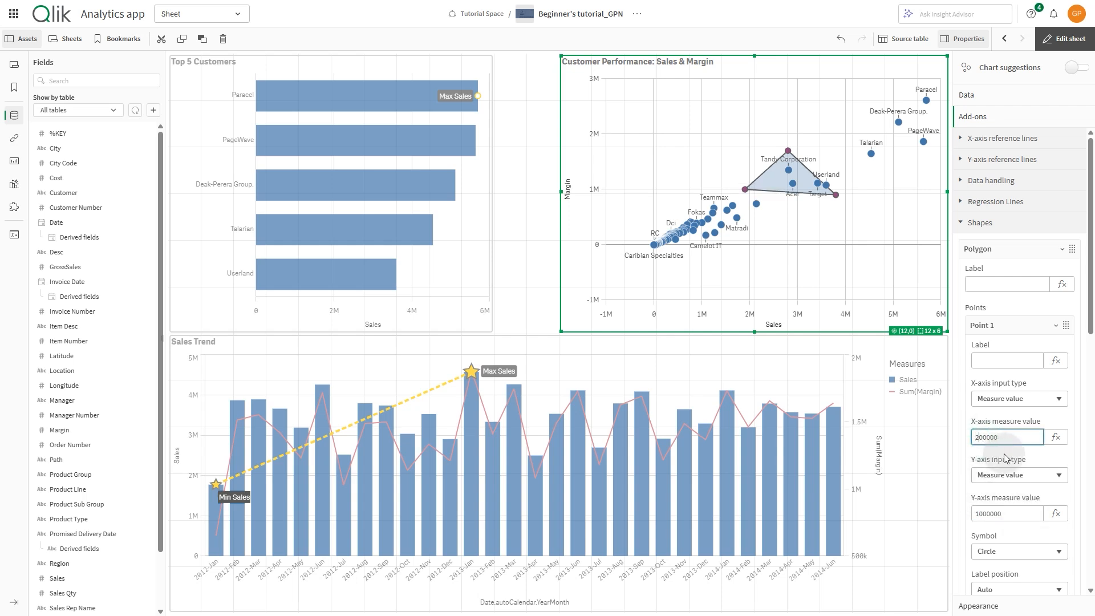
pyautogui.click(991, 325)
# Set the polygon's Point 2 to a Y-axis measure value of 2000000 and an X-axis measure value of 3000000
pyautogui.click(995, 352)
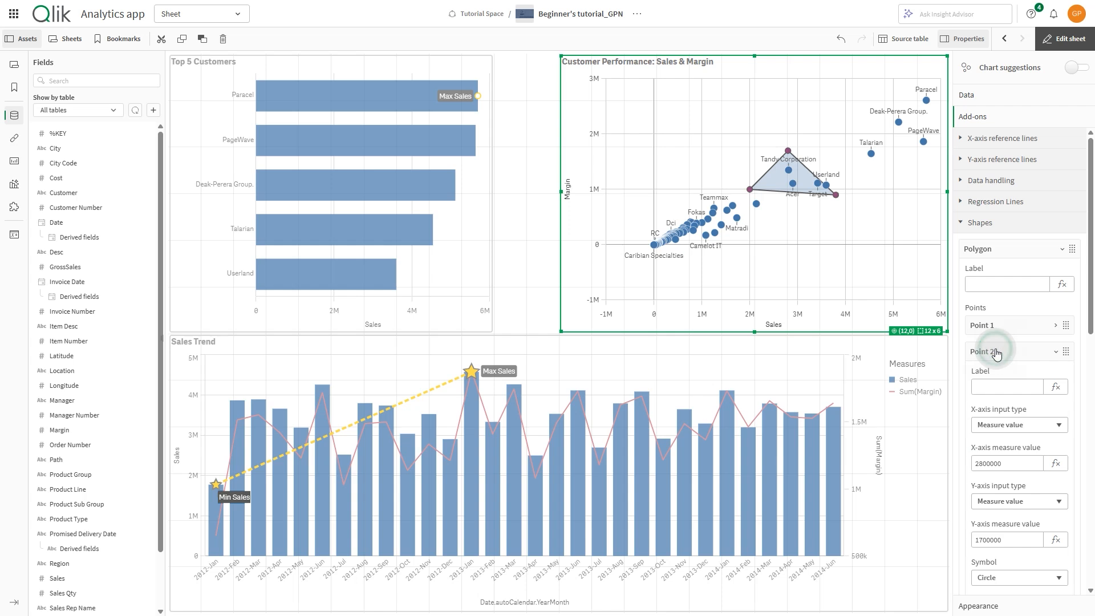
pyautogui.scroll(-1, 1001, 413)
pyautogui.click(985, 482)
pyautogui.click(984, 484)
pyautogui.press('BackSpace')
pyautogui.press('BackSpace')
pyautogui.write('20')
pyautogui.press('Return')
pyautogui.click(1016, 420)
pyautogui.click(991, 412)
pyautogui.click(1035, 408)
pyautogui.press('Tab')
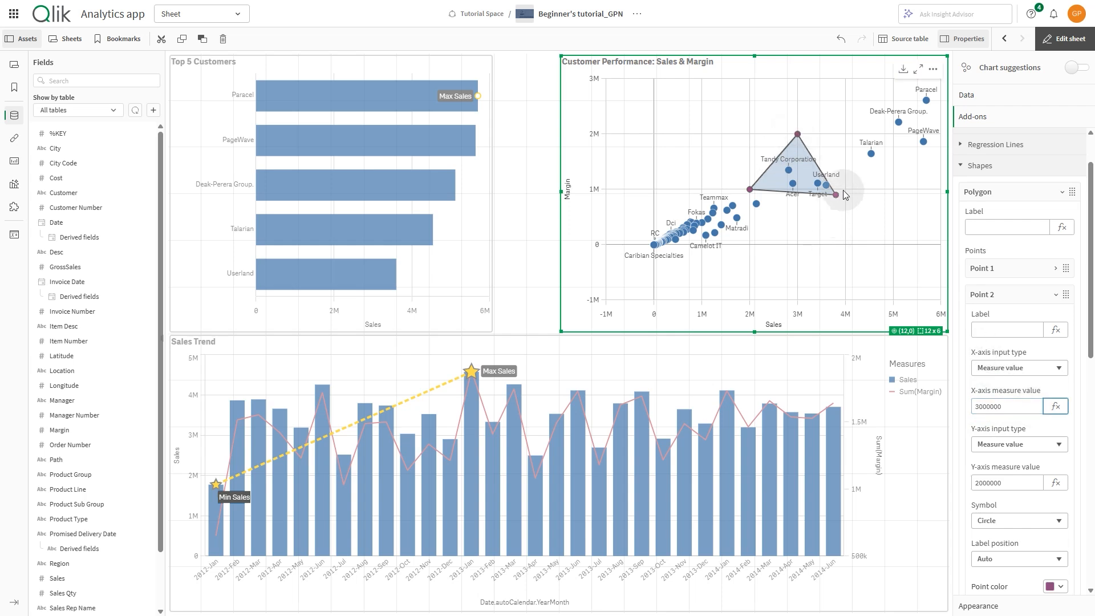
pyautogui.click(1024, 290)
# Set the polygon's Point 3 to an X-axis measure value of 4000000 and a Y-axis measure value of 1000000
pyautogui.click(1023, 320)
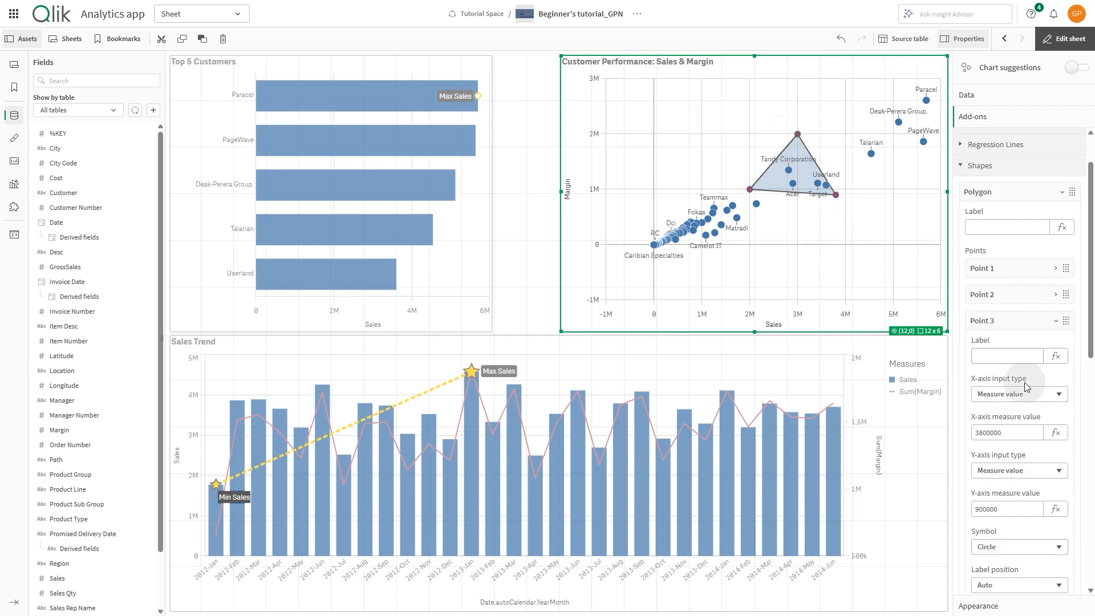
pyautogui.click(978, 432)
pyautogui.write('40')
pyautogui.click(1013, 514)
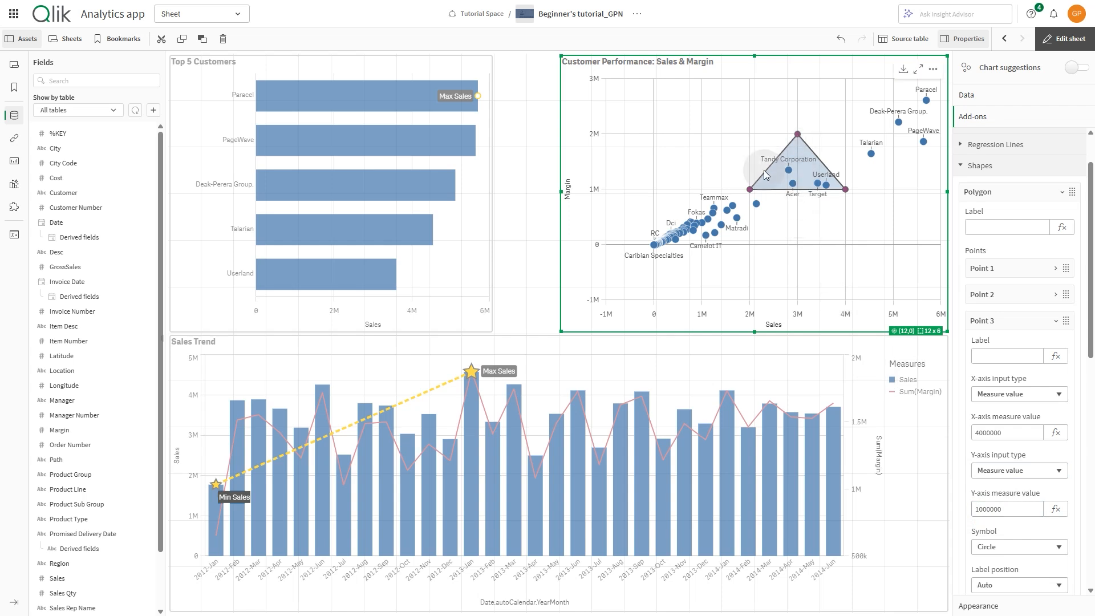
# Hide the polygon's data points and its outline lines
pyautogui.click(1055, 321)
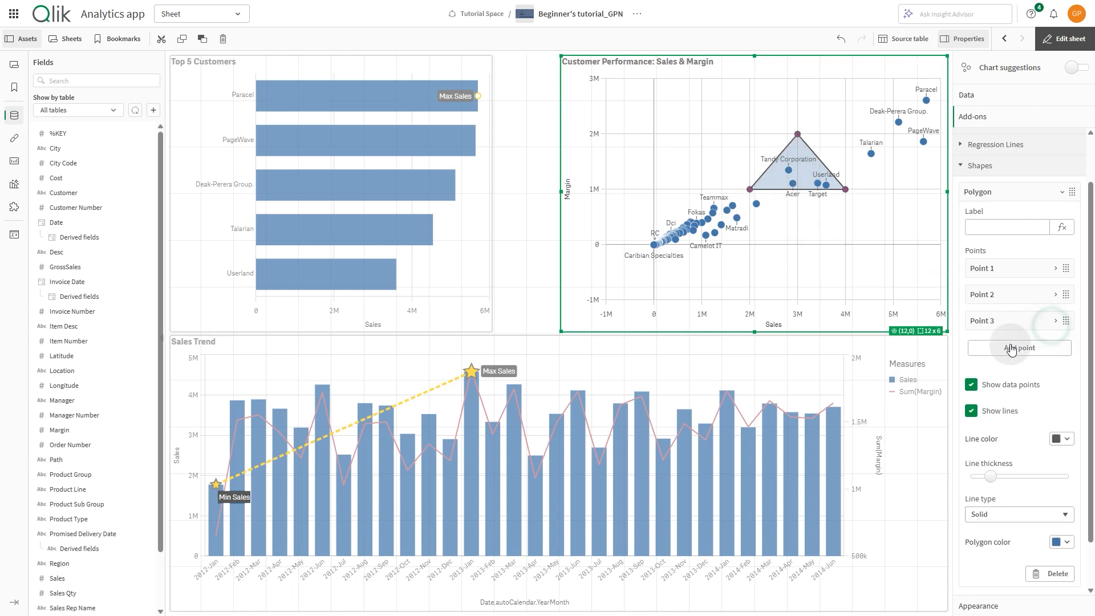
pyautogui.click(971, 385)
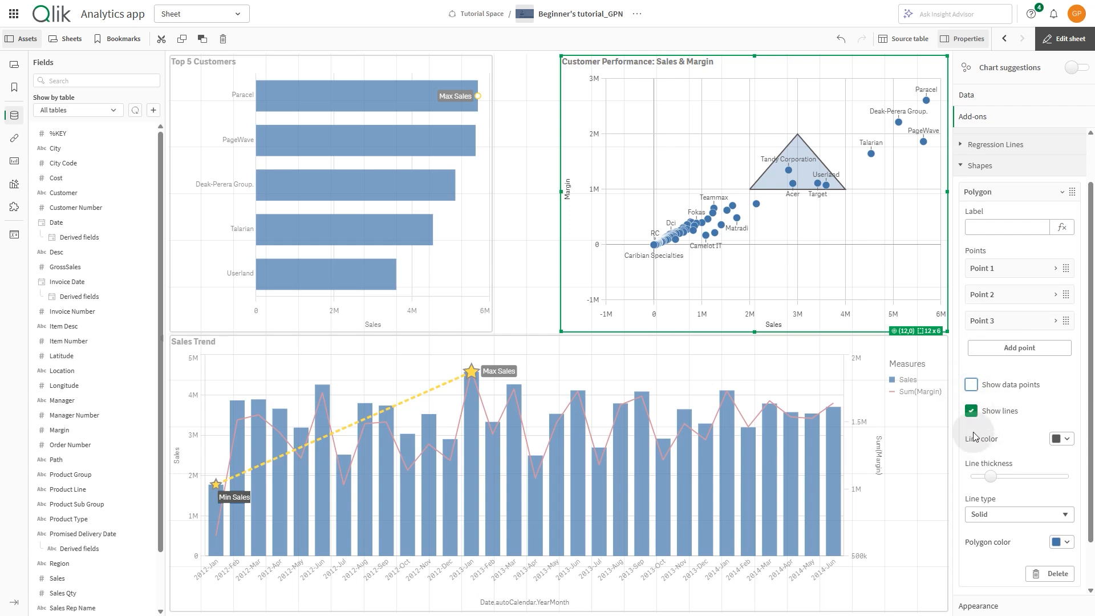
pyautogui.click(971, 411)
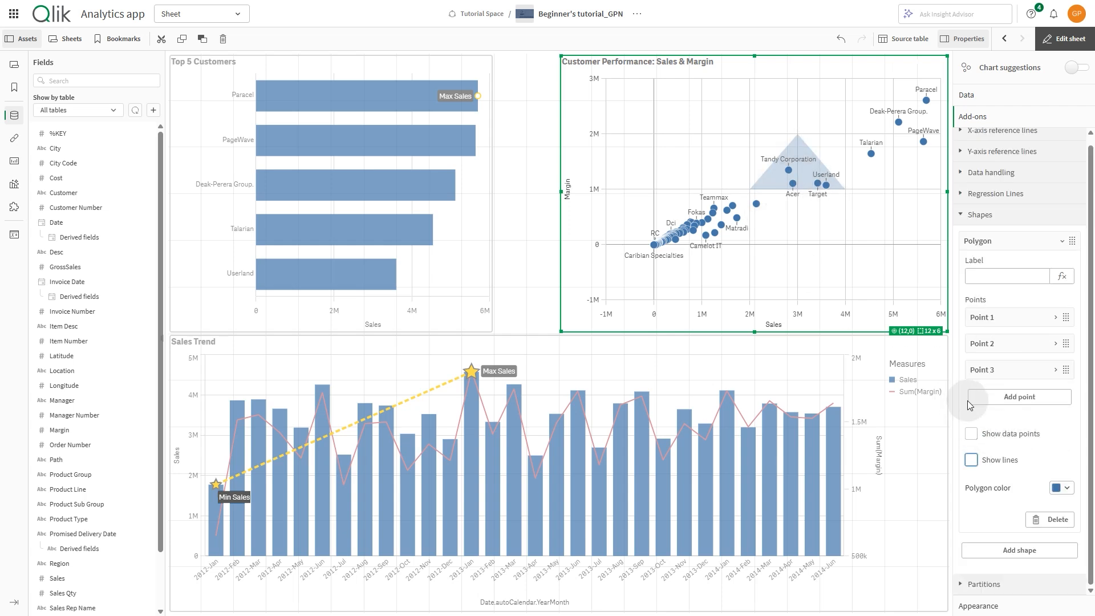
# Set the polygon colour to orange #f8981d and leave sheet editing to view the charts
pyautogui.click(1062, 488)
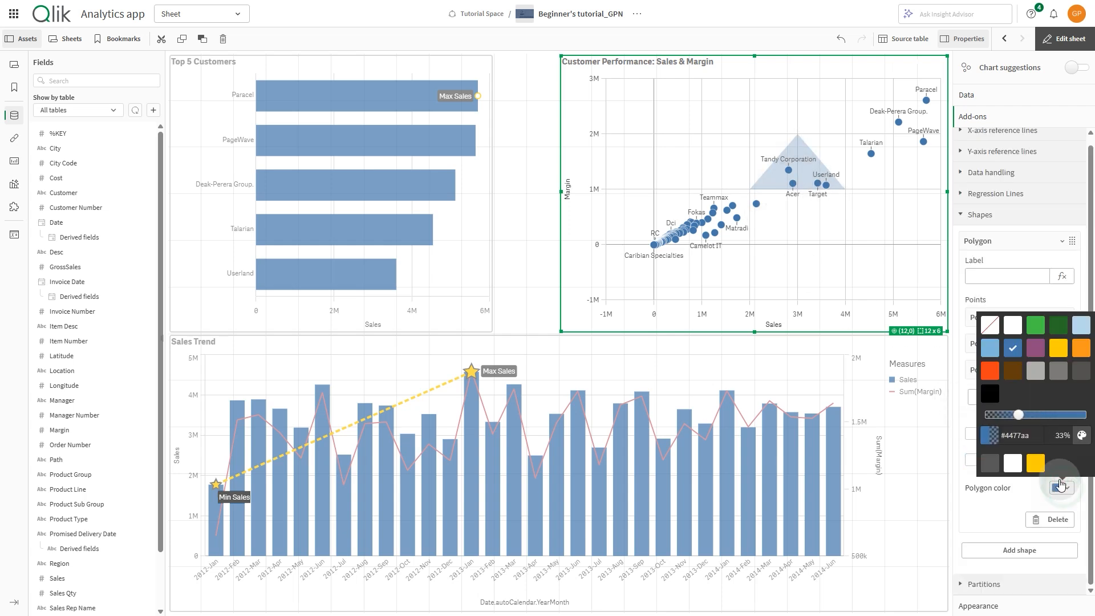
pyautogui.click(1075, 349)
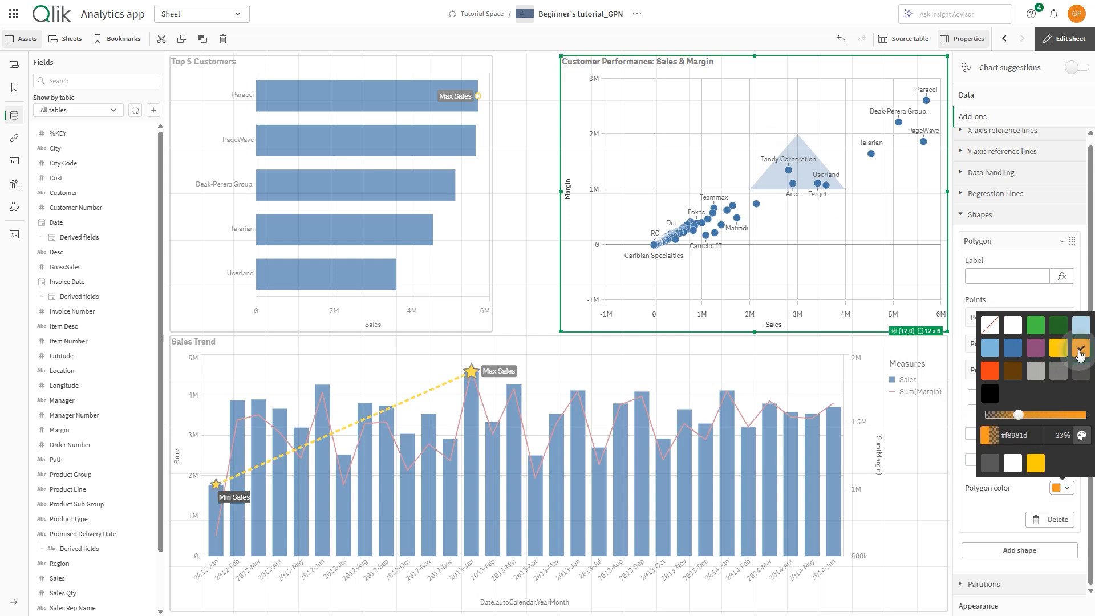
pyautogui.click(1036, 483)
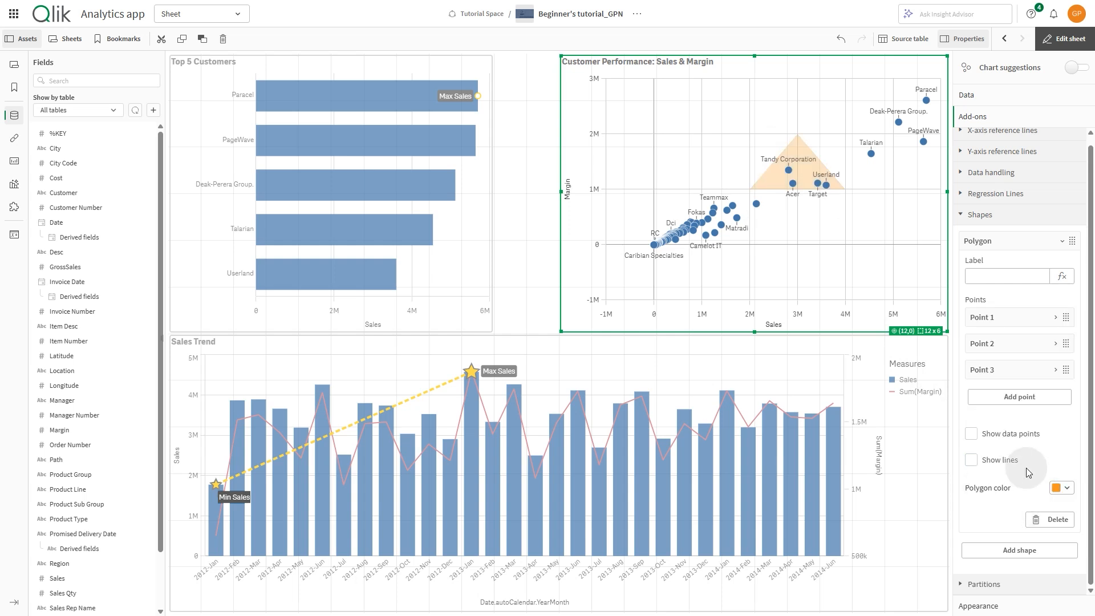
pyautogui.click(1077, 38)
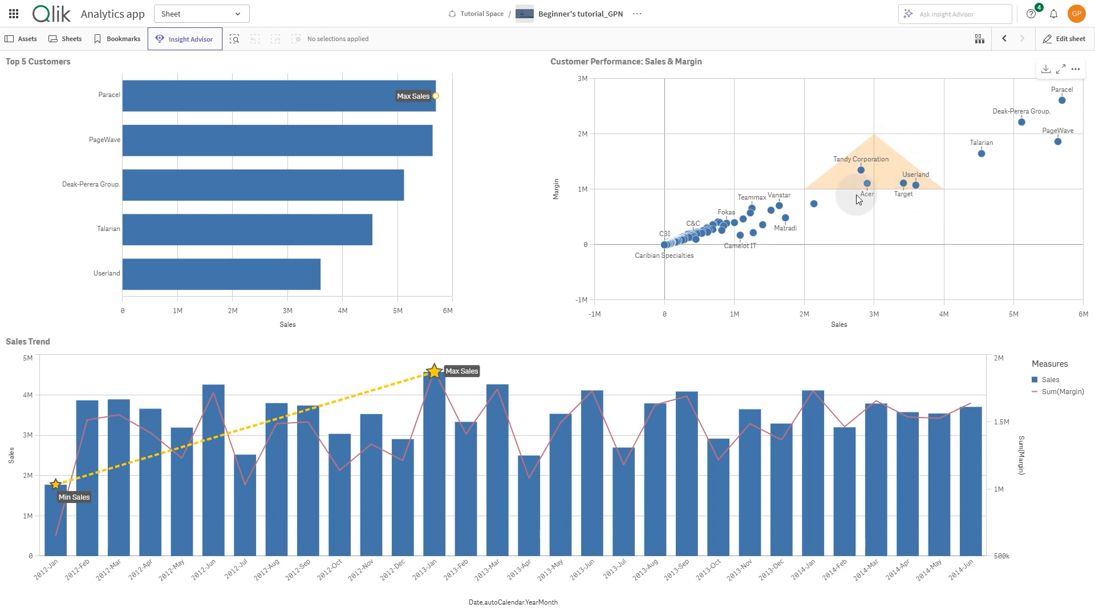